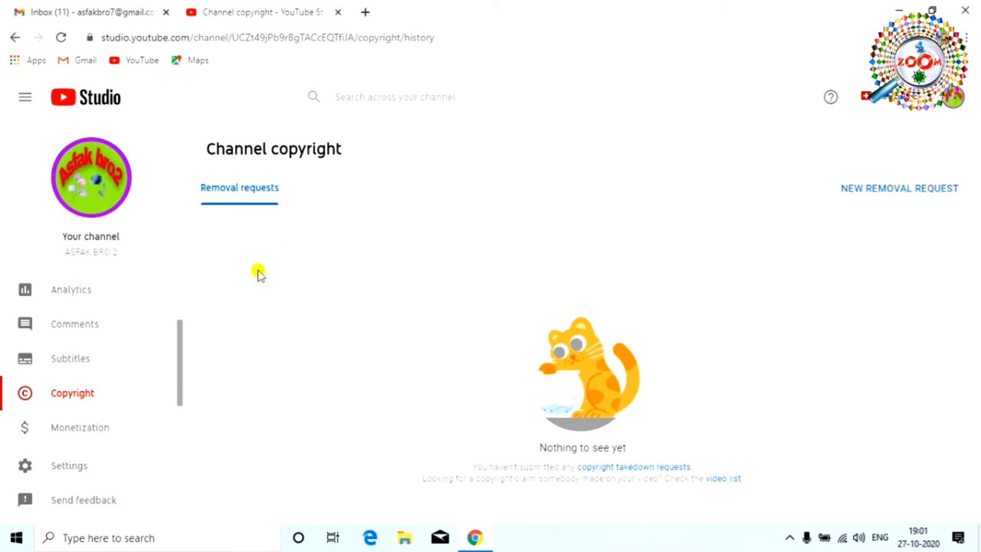
Step: Open the channel's monetization page and review the YouTube Partner Program requirements
{"action": "scroll", "coordinate": [126, 356], "scroll_direction": "down", "scroll_amount": 1}
{"action": "left_click", "coordinate": [127, 357]}
{"action": "scroll", "coordinate": [387, 324], "scroll_direction": "down", "scroll_amount": 2}
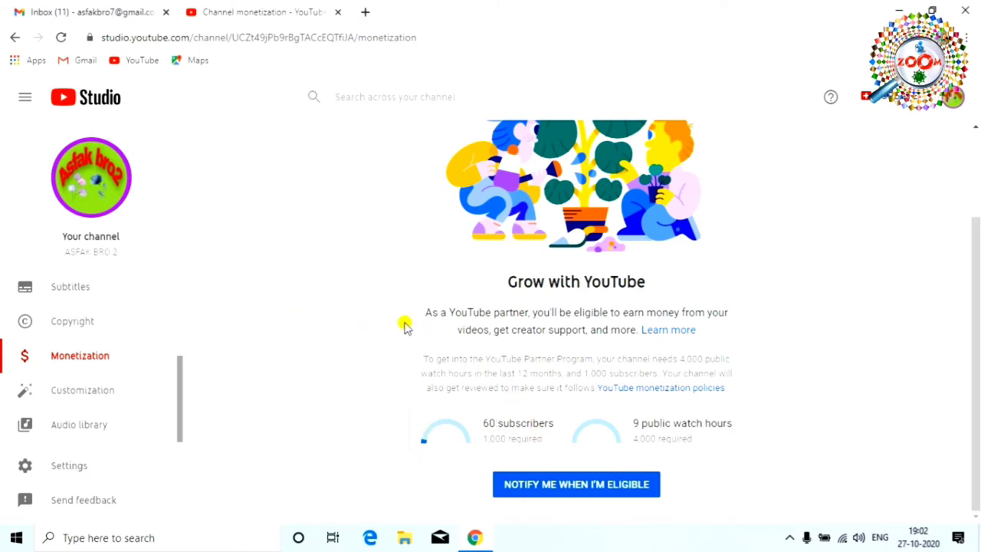
{"action": "scroll", "coordinate": [405, 326], "scroll_direction": "up", "scroll_amount": 2}
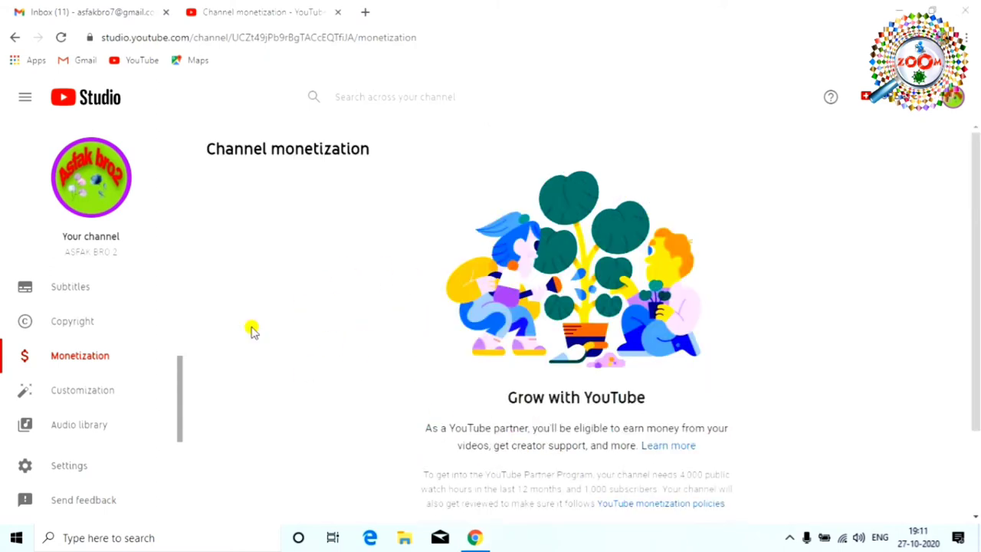
Step: In the channel customization layout, set the "Pubg aagya firshe" video as the channel trailer for people who haven't subscribed
{"action": "left_click", "coordinate": [74, 390]}
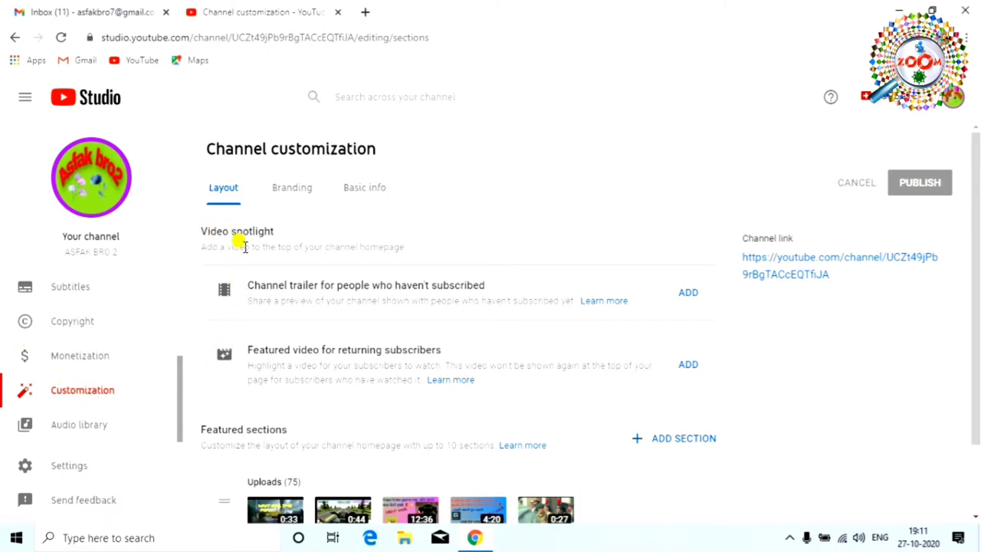
{"action": "left_click", "coordinate": [689, 293]}
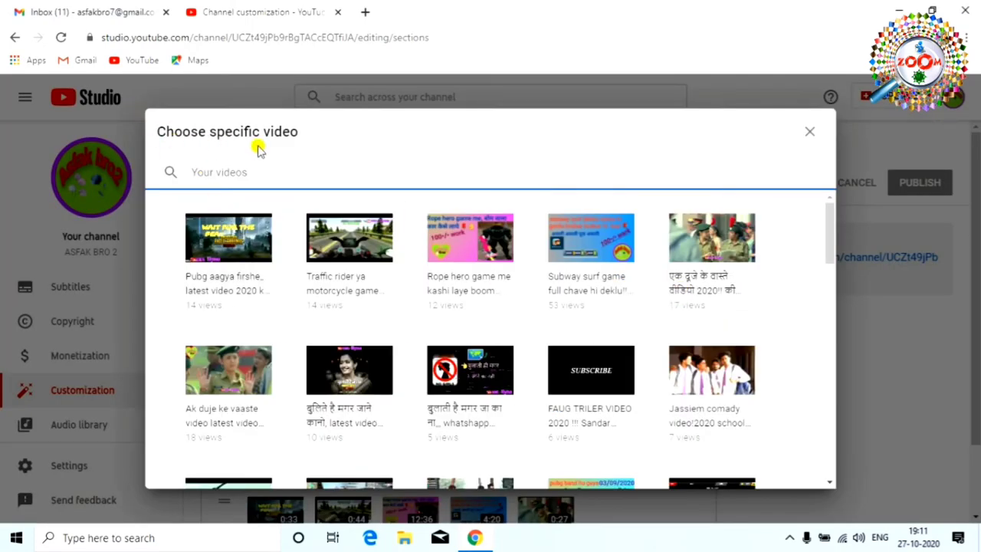
{"action": "left_click", "coordinate": [230, 285]}
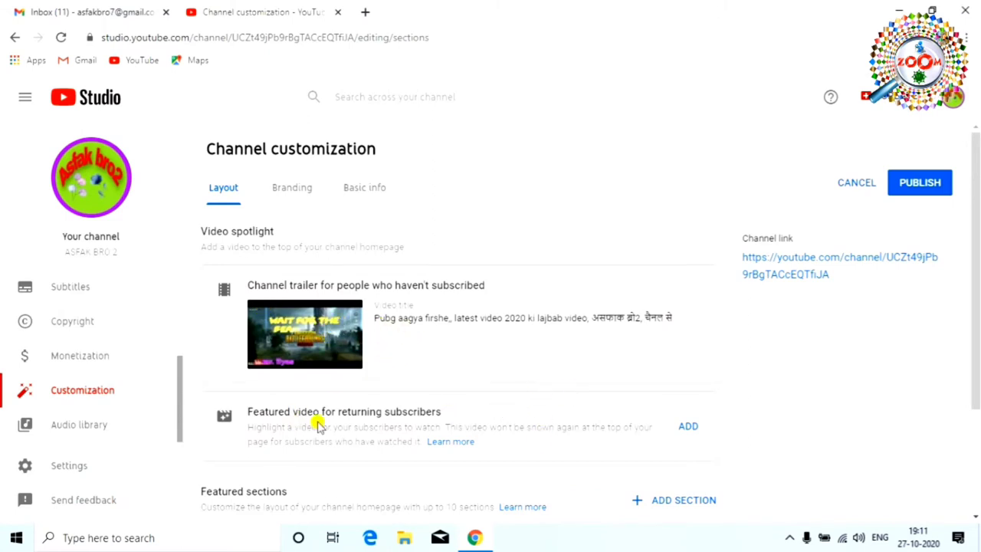
Step: Set the "Rope hero game me kashi laye boom wala car" video as the featured video for returning subscribers
{"action": "scroll", "coordinate": [318, 426], "scroll_direction": "down", "scroll_amount": 2}
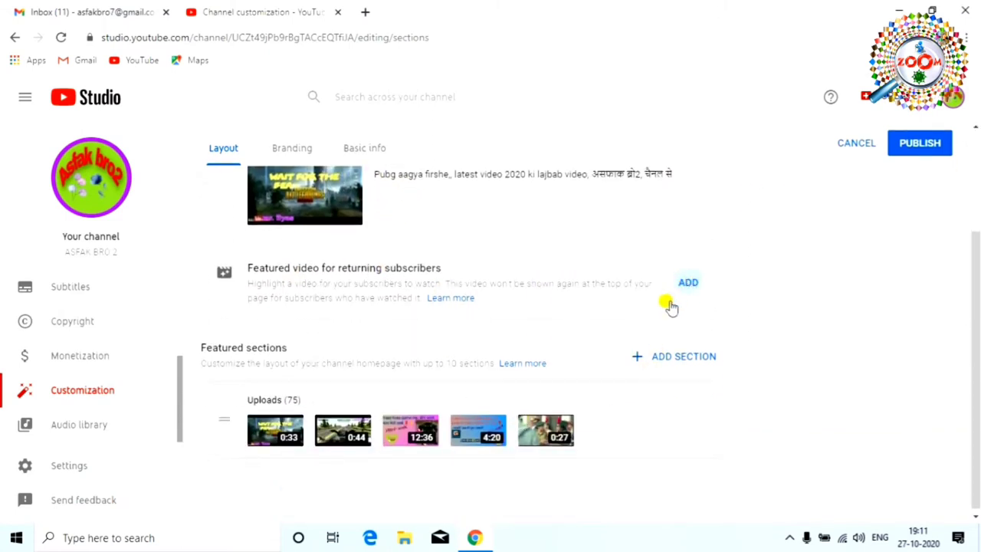
{"action": "left_click", "coordinate": [686, 285]}
{"action": "left_click", "coordinate": [495, 278]}
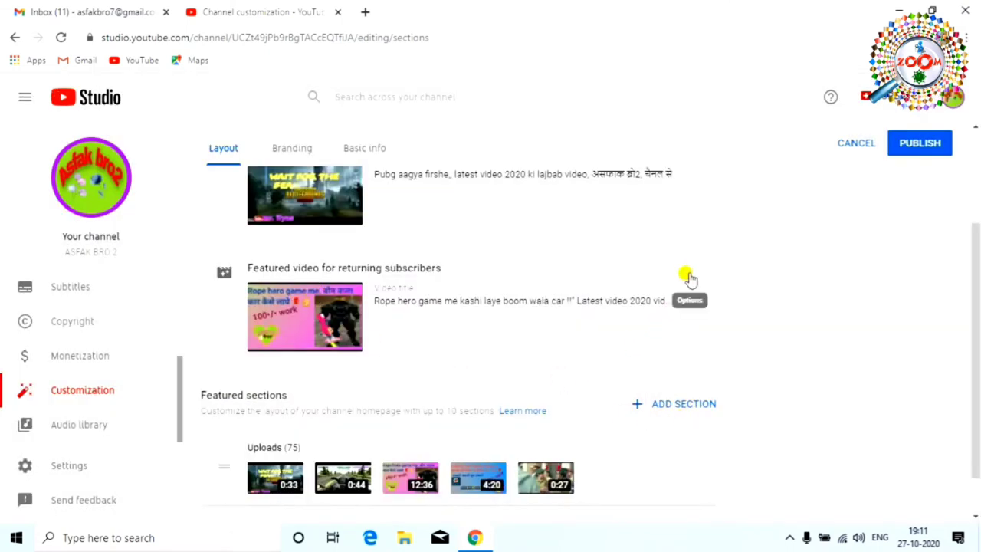
Step: Check the options offered for the returning-subscriber featured video and for the Uploads section, without choosing any
{"action": "left_click", "coordinate": [689, 278]}
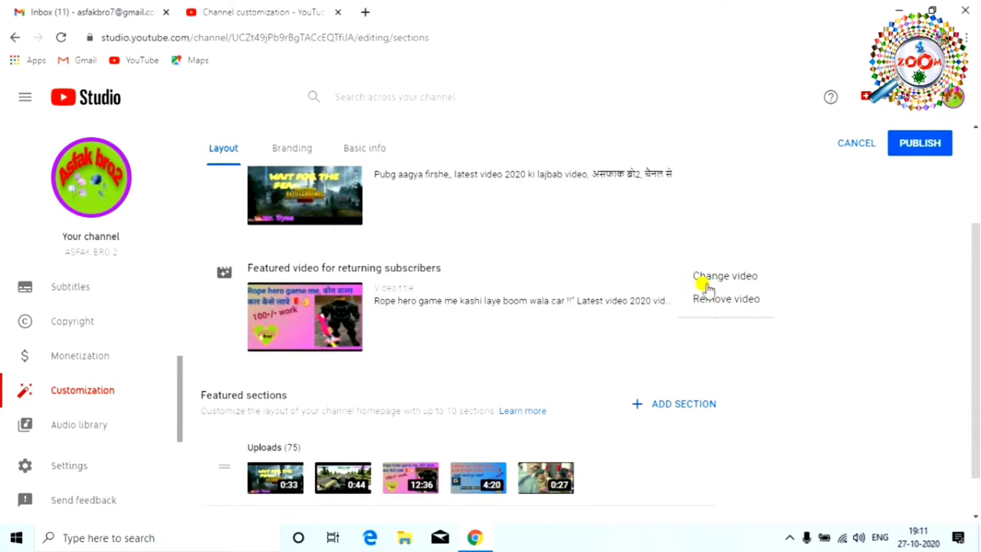
{"action": "left_click", "coordinate": [762, 356]}
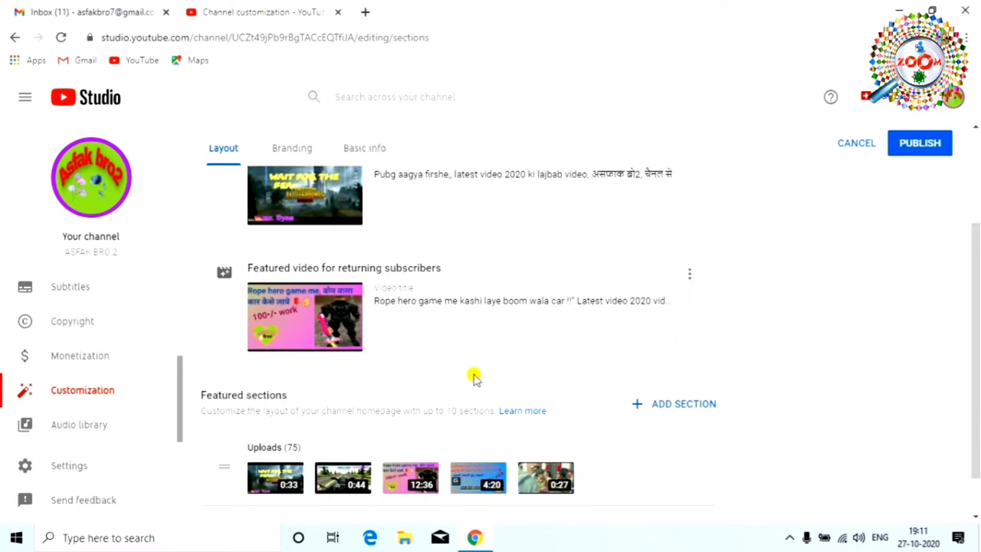
{"action": "scroll", "coordinate": [464, 377], "scroll_direction": "down", "scroll_amount": 1}
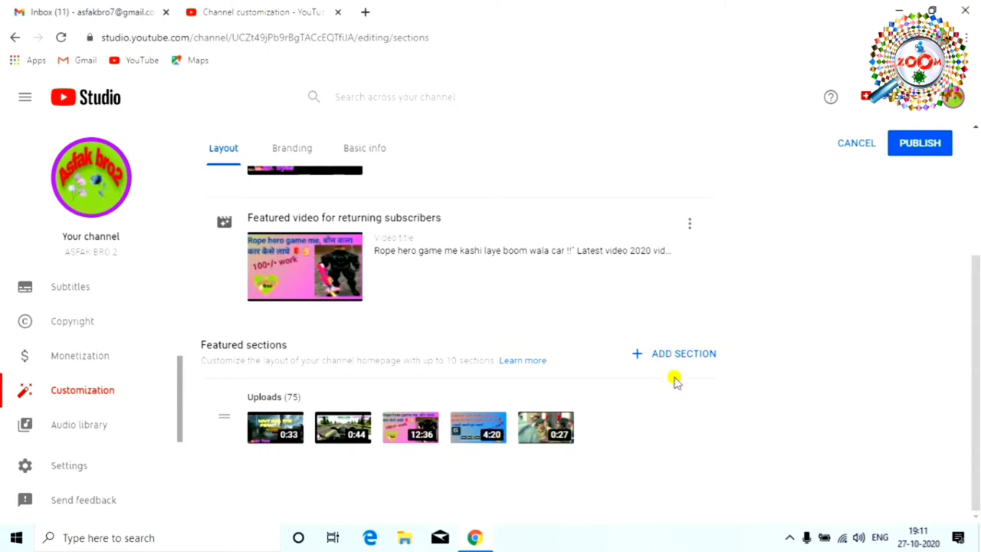
{"action": "left_click", "coordinate": [687, 408]}
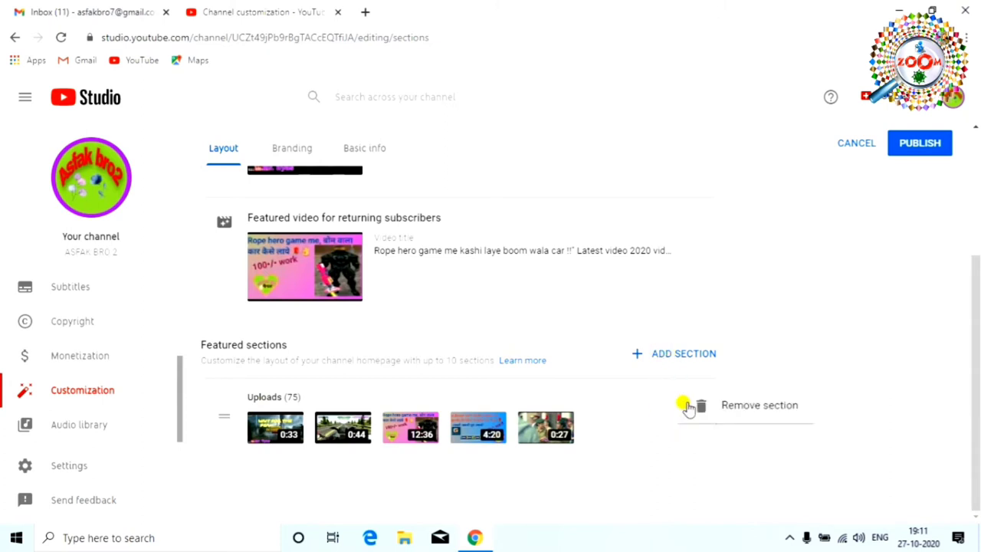
{"action": "left_click", "coordinate": [761, 435]}
{"action": "scroll", "coordinate": [375, 239], "scroll_direction": "up", "scroll_amount": 3}
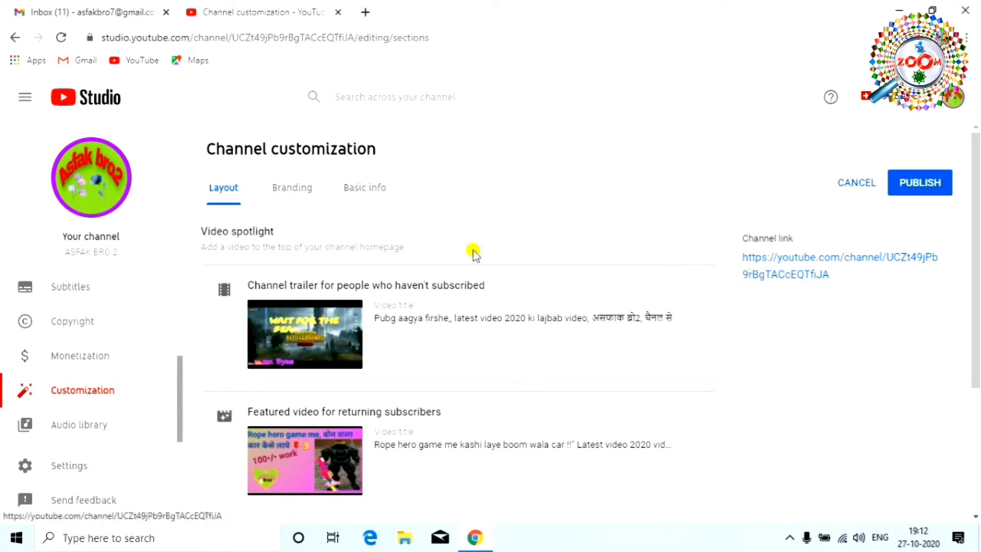
Step: Review the channel's branding settings for profile picture, banner image and video watermark
{"action": "left_click", "coordinate": [290, 193]}
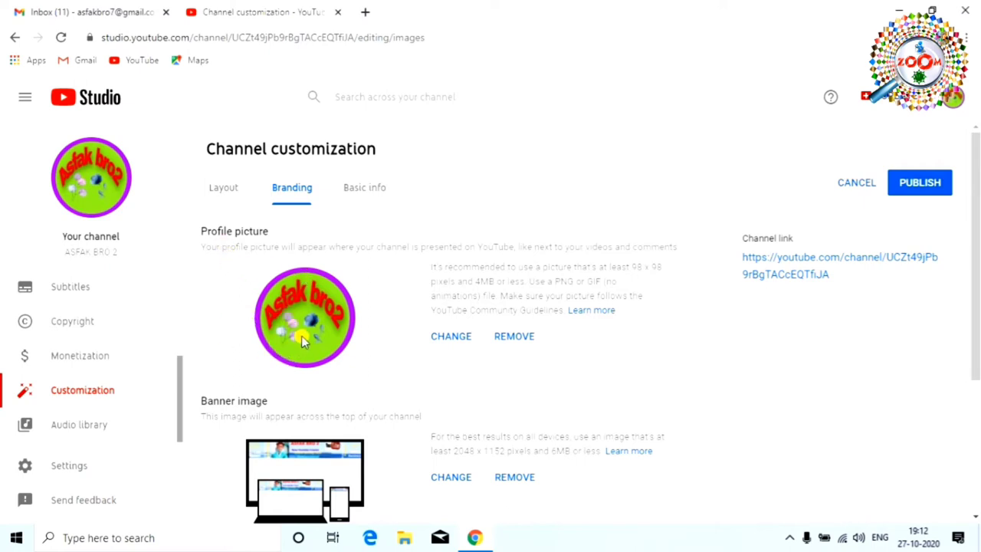
{"action": "scroll", "coordinate": [302, 336], "scroll_direction": "down", "scroll_amount": 2}
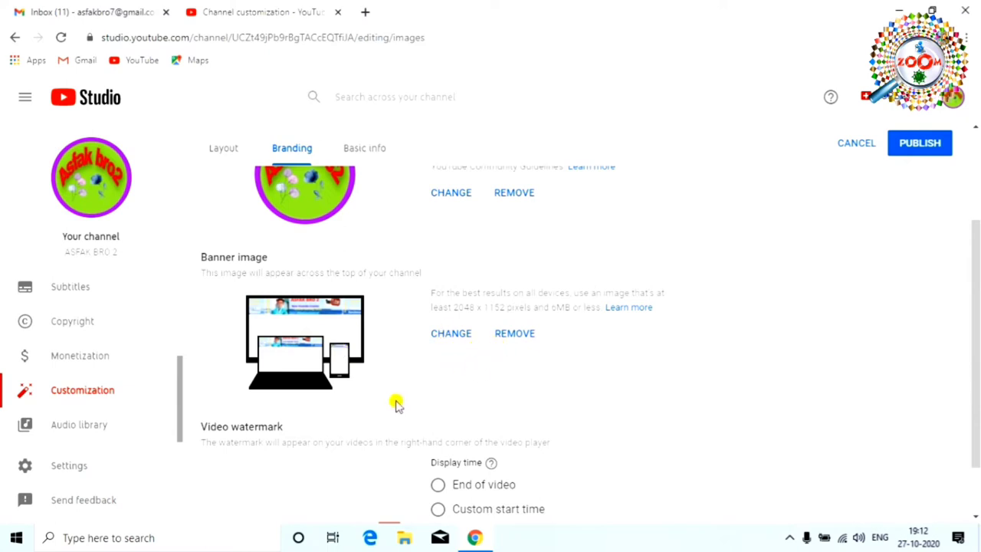
{"action": "scroll", "coordinate": [375, 407], "scroll_direction": "down", "scroll_amount": 1}
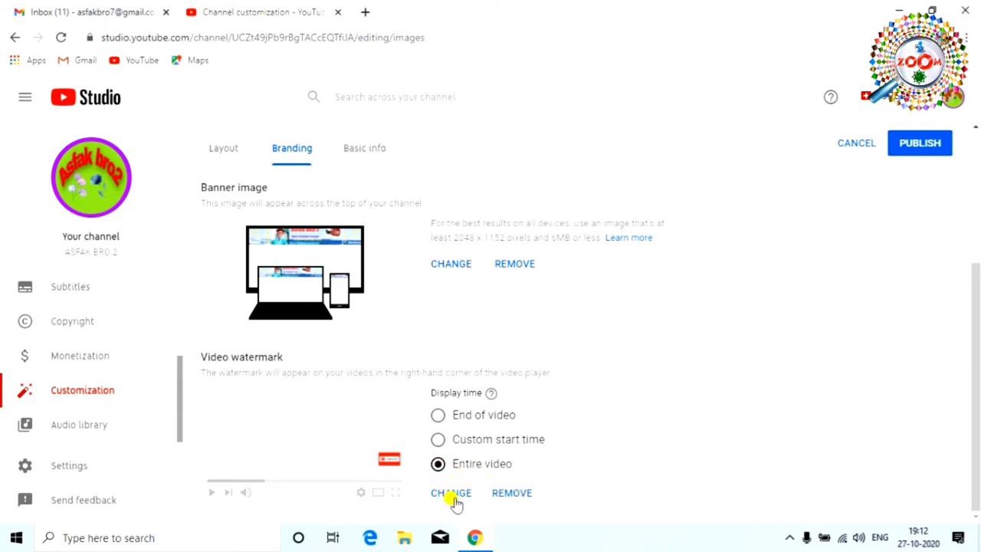
{"action": "scroll", "coordinate": [582, 495], "scroll_direction": "up", "scroll_amount": 3}
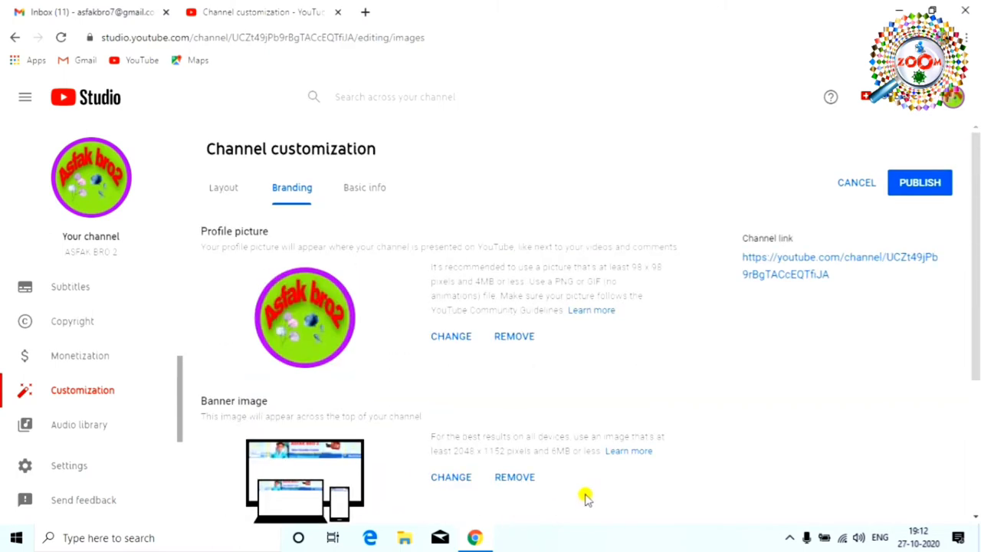
Step: In the channel's basic info, examine the original and translation languages offered for a channel translation, and cancel it
{"action": "left_click", "coordinate": [363, 189]}
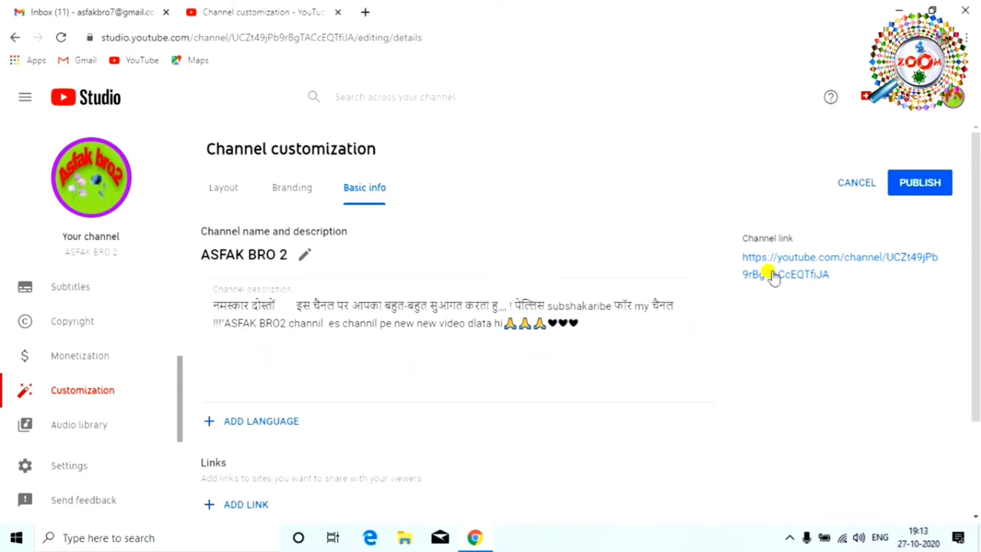
{"action": "left_click", "coordinate": [272, 426]}
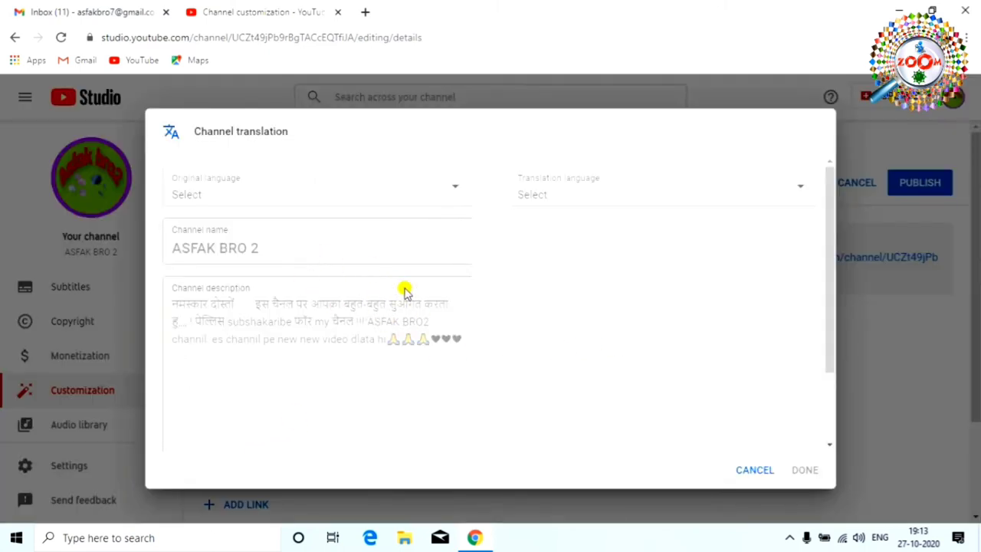
{"action": "left_click", "coordinate": [458, 190]}
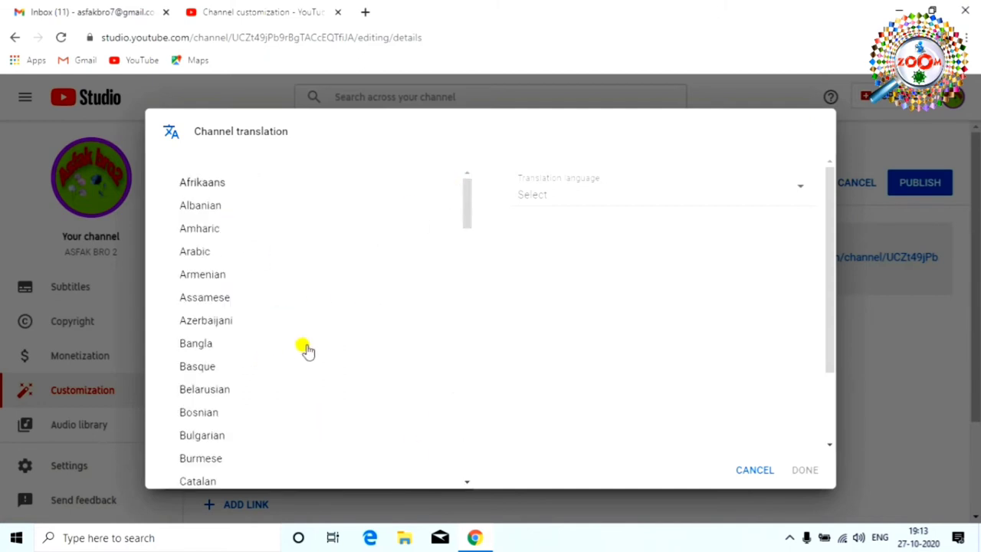
{"action": "left_click", "coordinate": [466, 129]}
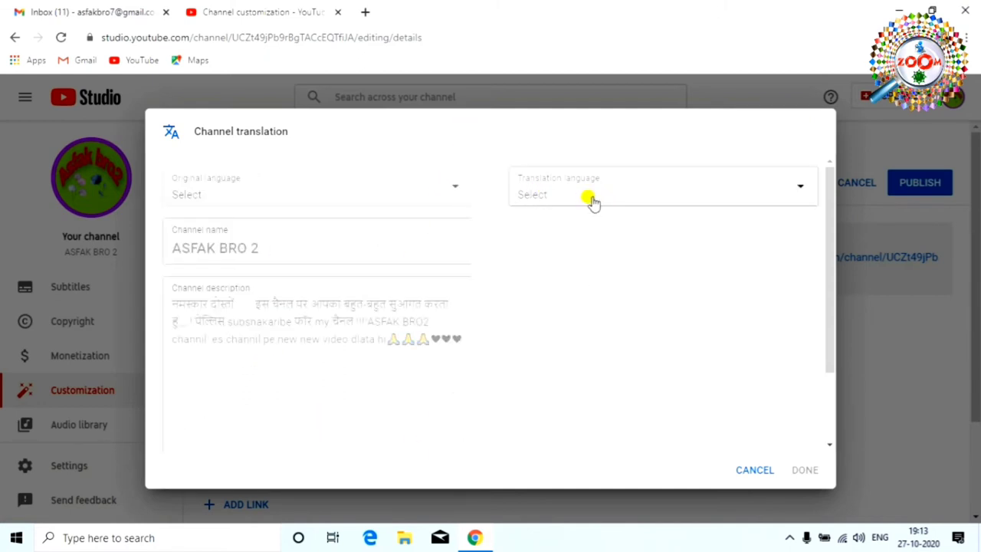
{"action": "left_click", "coordinate": [799, 190]}
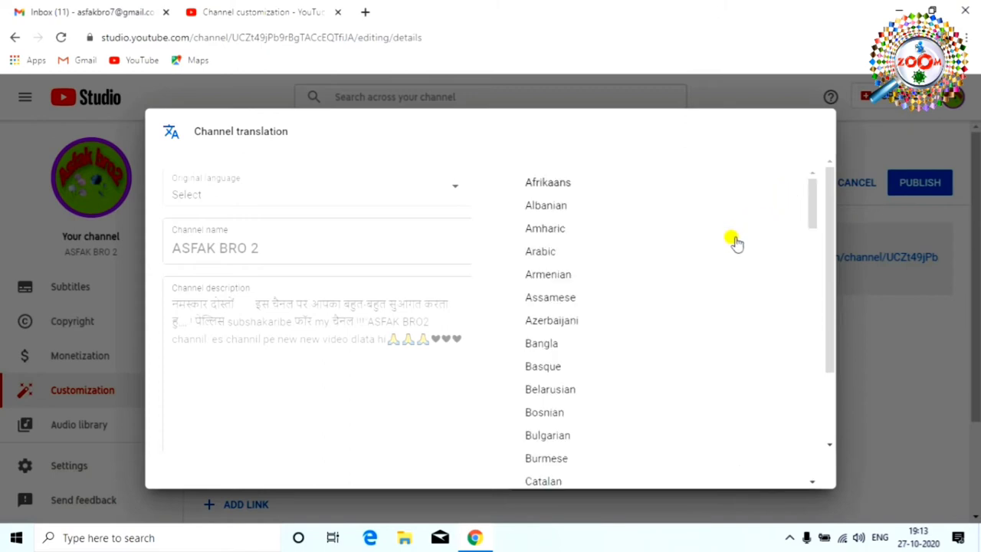
{"action": "scroll", "coordinate": [600, 394], "scroll_direction": "down", "scroll_amount": 5}
{"action": "scroll", "coordinate": [600, 395], "scroll_direction": "up", "scroll_amount": 5}
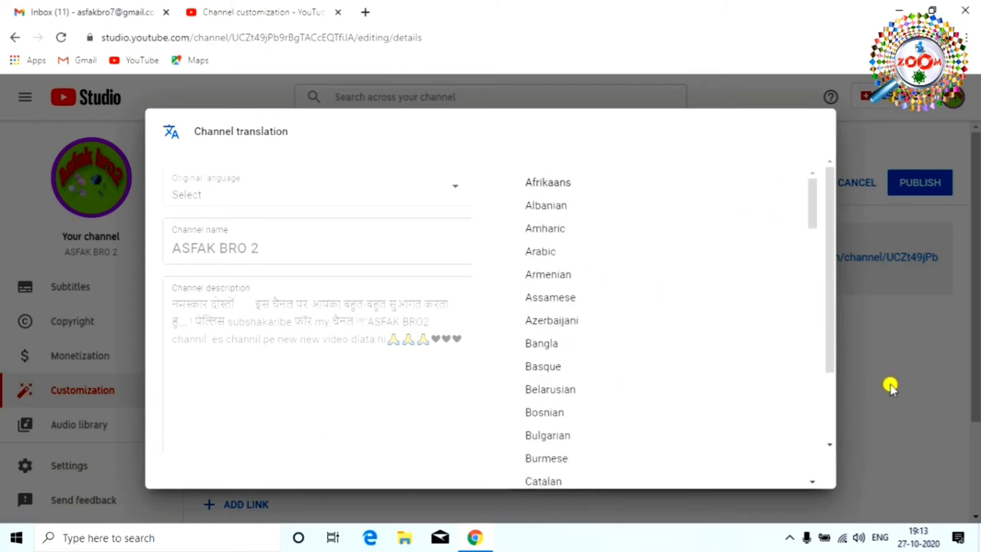
{"action": "left_click", "coordinate": [882, 384]}
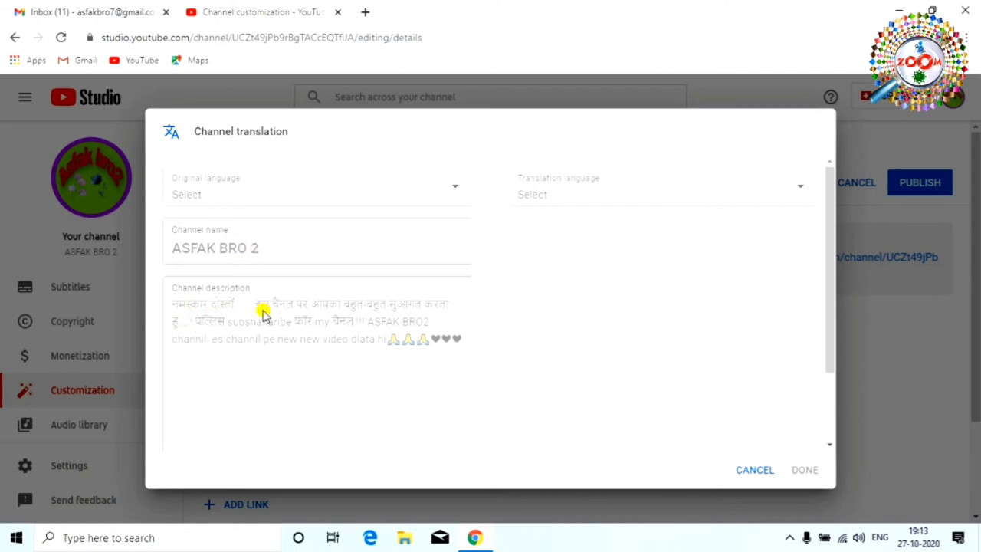
{"action": "left_click", "coordinate": [756, 469]}
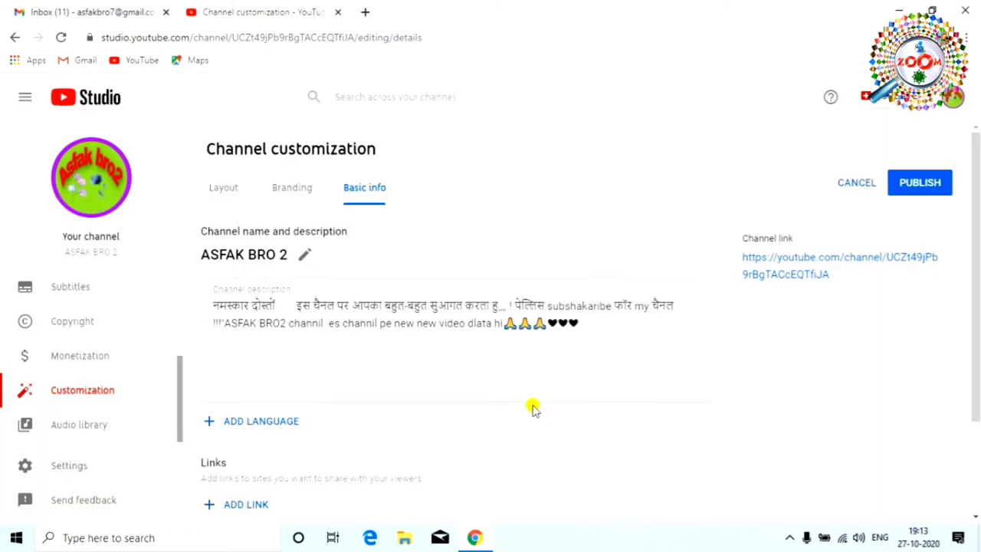
Step: Add a blank link entry to the channel's links and check the choices for links on the banner
{"action": "scroll", "coordinate": [529, 407], "scroll_direction": "down", "scroll_amount": 2}
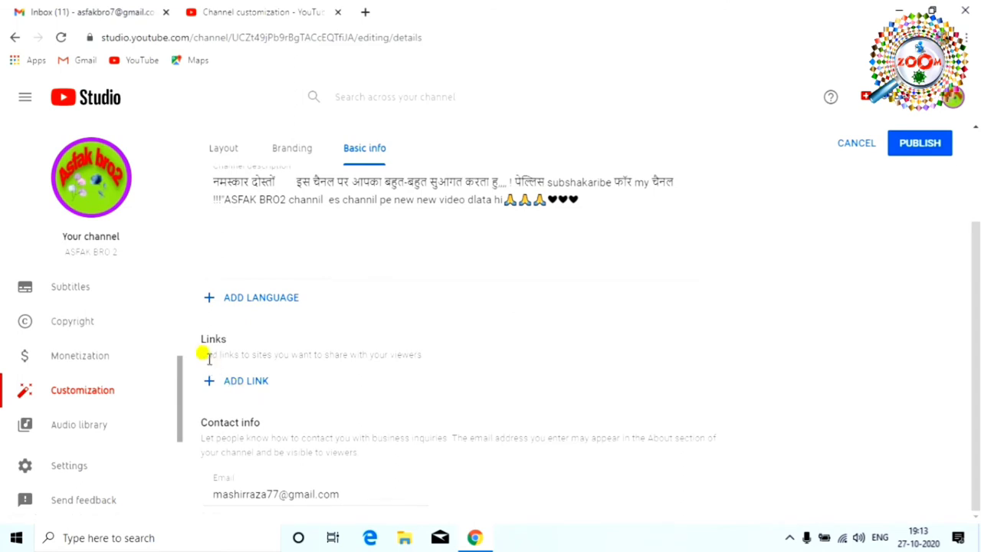
{"action": "left_click", "coordinate": [249, 381]}
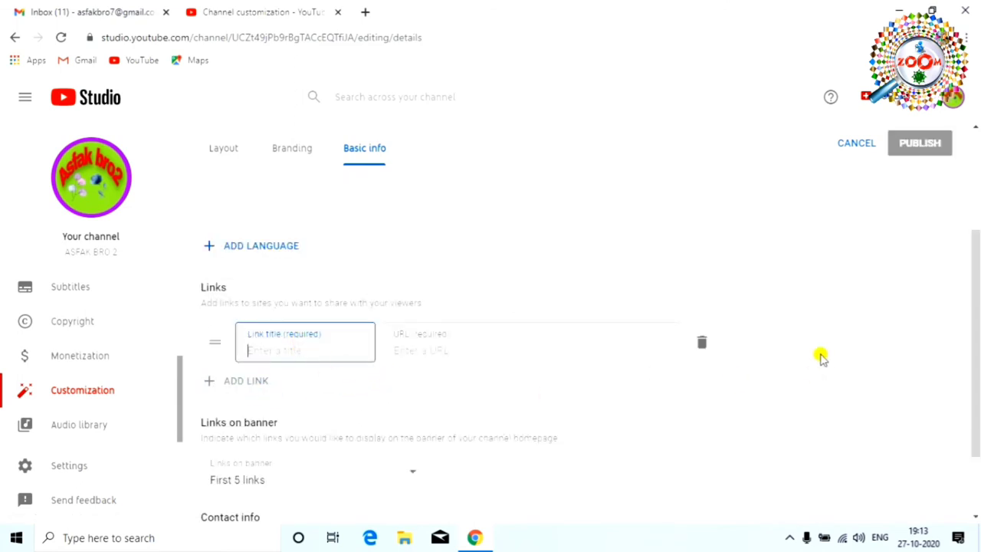
{"action": "scroll", "coordinate": [437, 411], "scroll_direction": "down", "scroll_amount": 1}
{"action": "scroll", "coordinate": [437, 410], "scroll_direction": "up", "scroll_amount": 2}
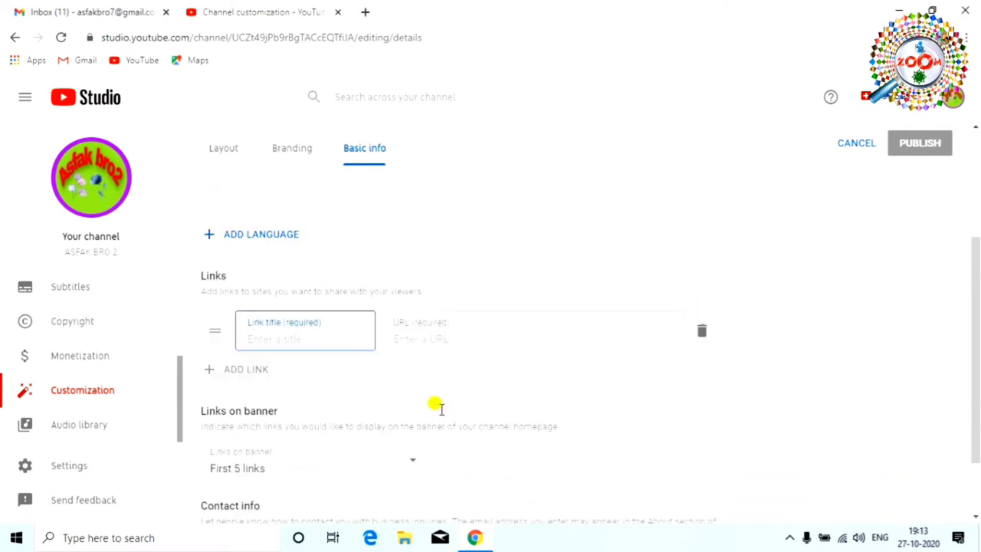
{"action": "scroll", "coordinate": [268, 437], "scroll_direction": "down", "scroll_amount": 1}
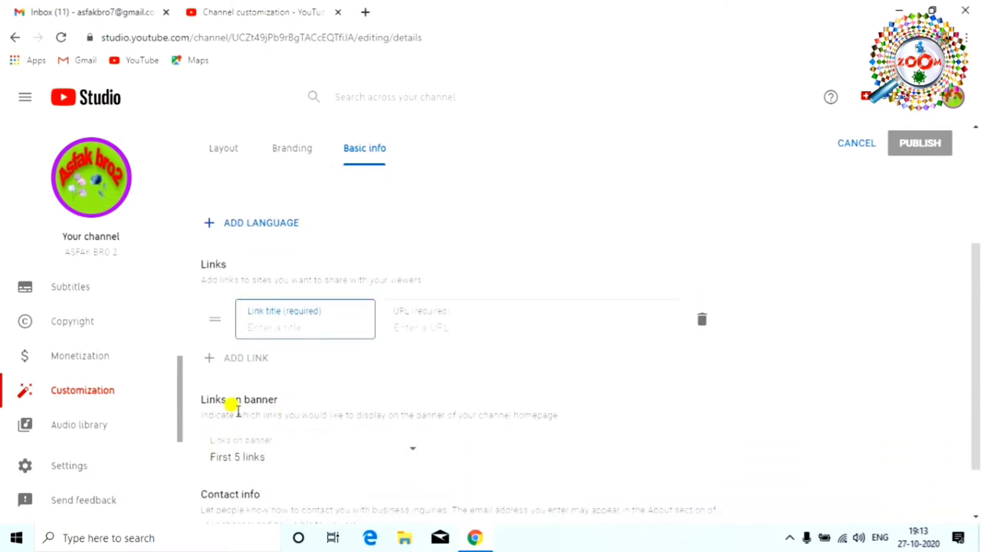
{"action": "left_click", "coordinate": [412, 454]}
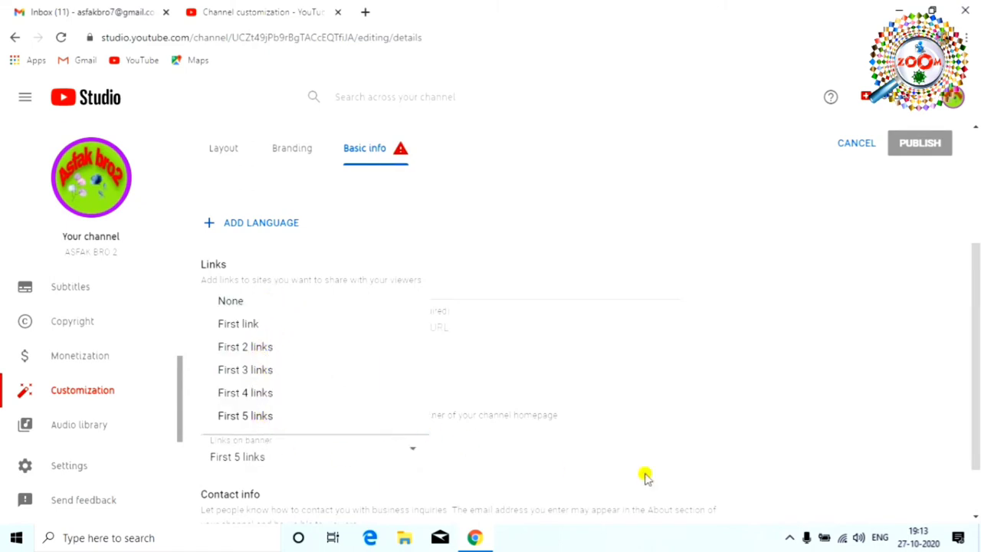
{"action": "left_click", "coordinate": [690, 423]}
Step: Highlight the contact email address and review the channel description, links and contact info on the basic info page
{"action": "scroll", "coordinate": [605, 426], "scroll_direction": "down", "scroll_amount": 1}
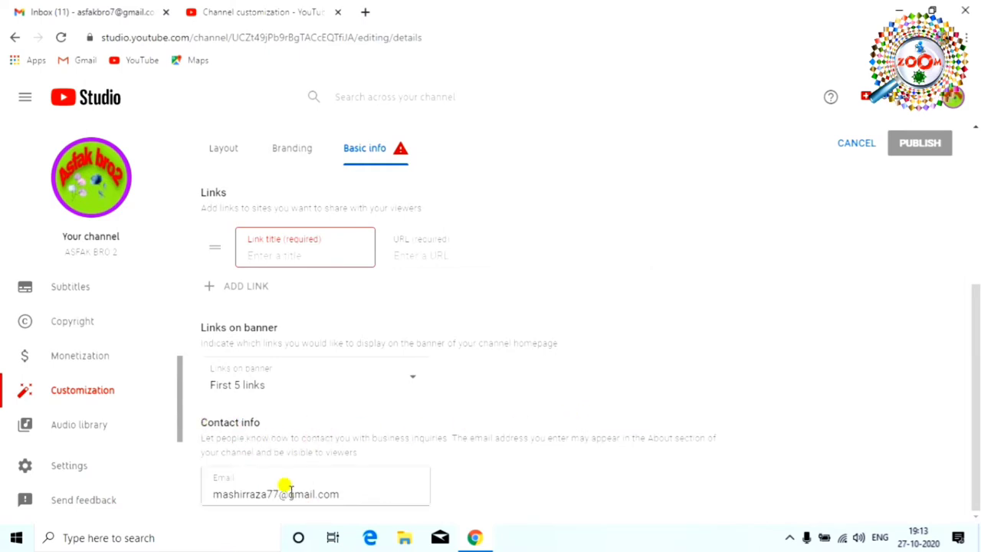
{"action": "left_click_drag", "start_coordinate": [341, 496], "coordinate": [256, 482]}
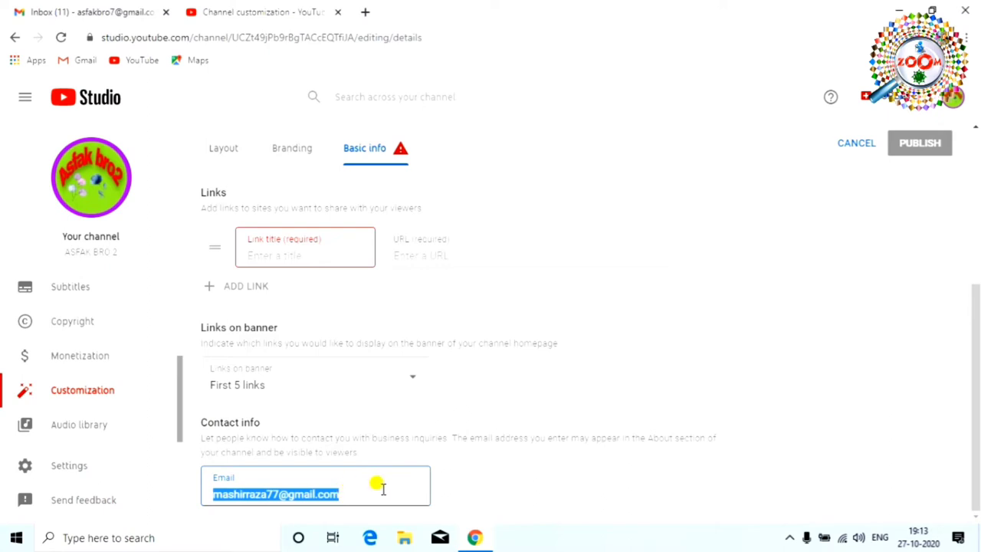
{"action": "scroll", "coordinate": [352, 462], "scroll_direction": "up", "scroll_amount": 2}
{"action": "scroll", "coordinate": [370, 395], "scroll_direction": "down", "scroll_amount": 2}
{"action": "scroll", "coordinate": [481, 432], "scroll_direction": "up", "scroll_amount": 4}
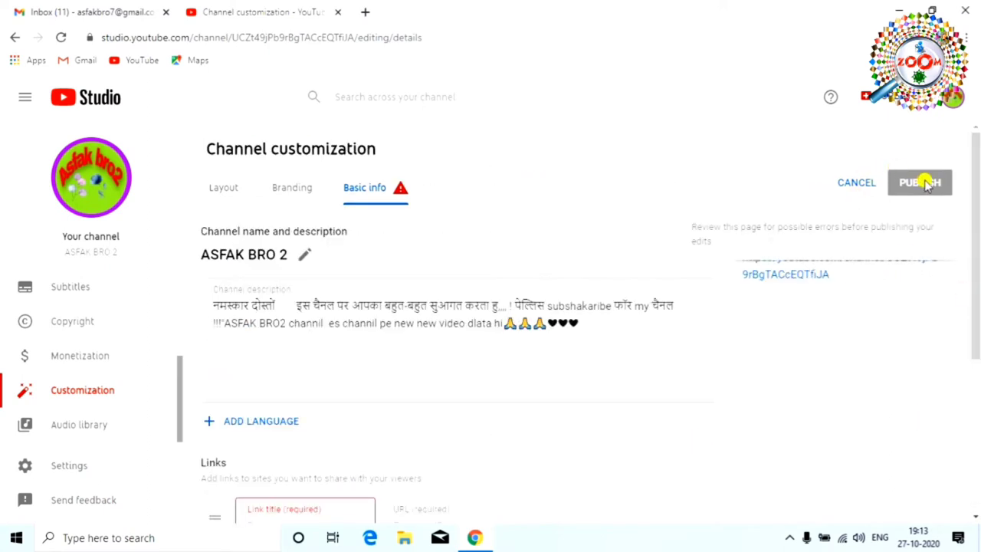
{"action": "scroll", "coordinate": [727, 352], "scroll_direction": "down", "scroll_amount": 4}
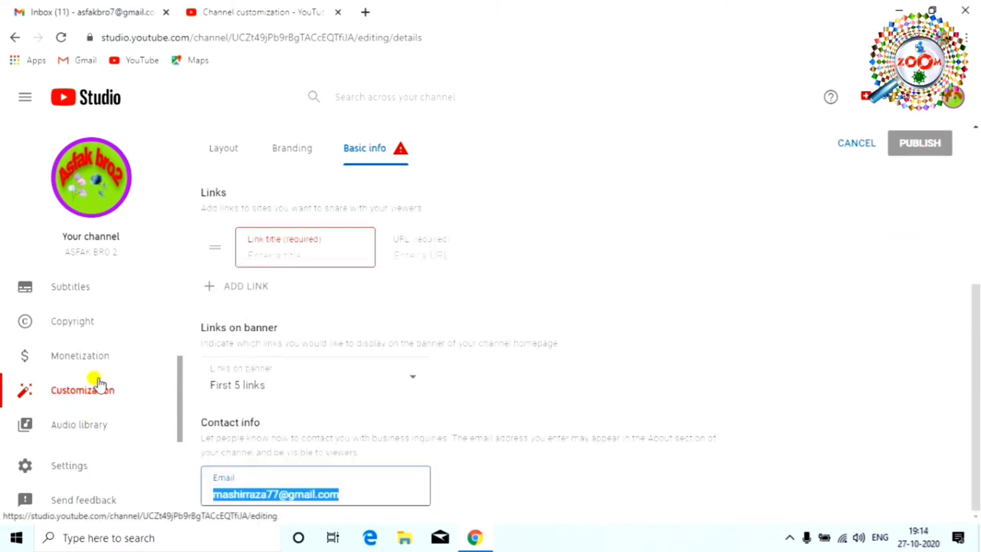
{"action": "scroll", "coordinate": [346, 376], "scroll_direction": "up", "scroll_amount": 4}
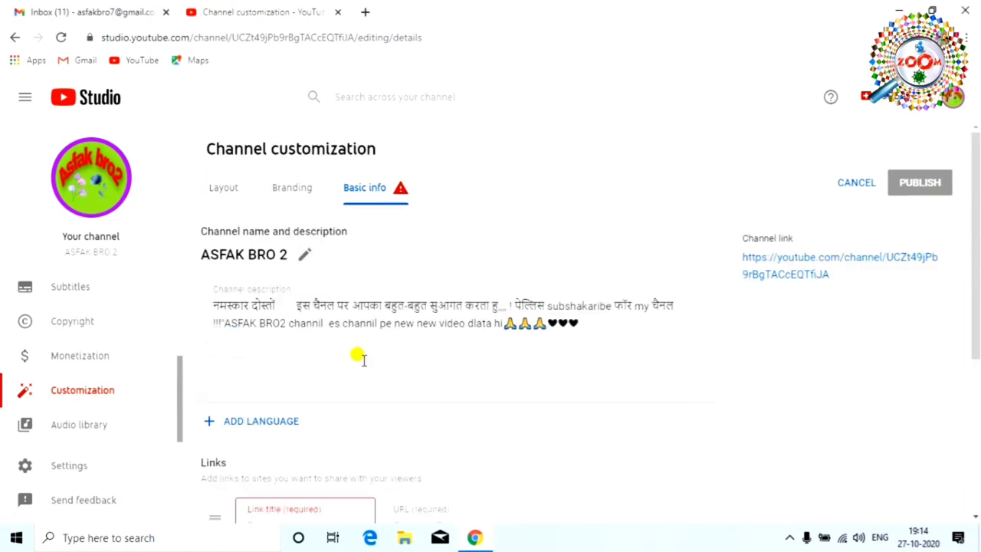
{"action": "scroll", "coordinate": [450, 367], "scroll_direction": "down", "scroll_amount": 4}
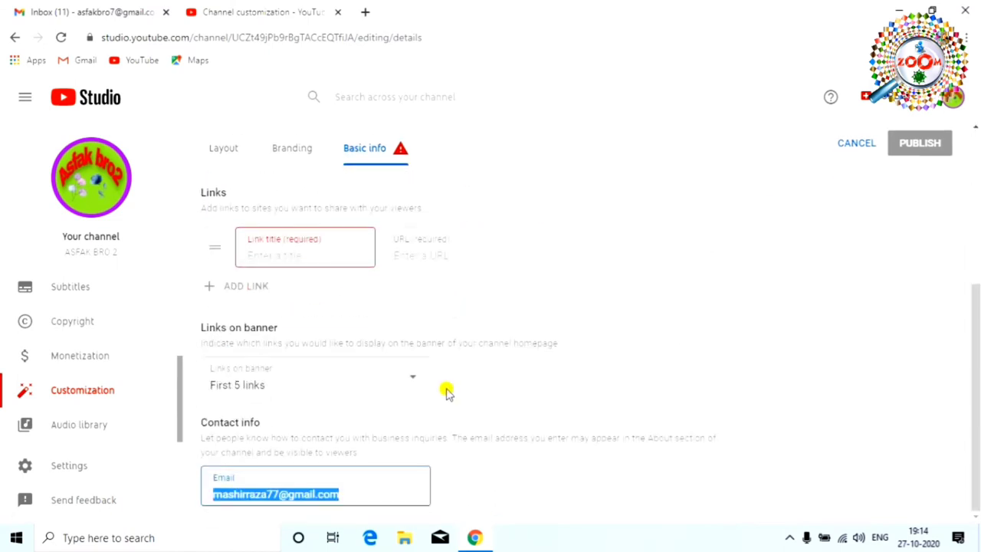
Step: Set the default currency to INR – Indian Rupee in the general settings and save the change
{"action": "left_click", "coordinate": [58, 465]}
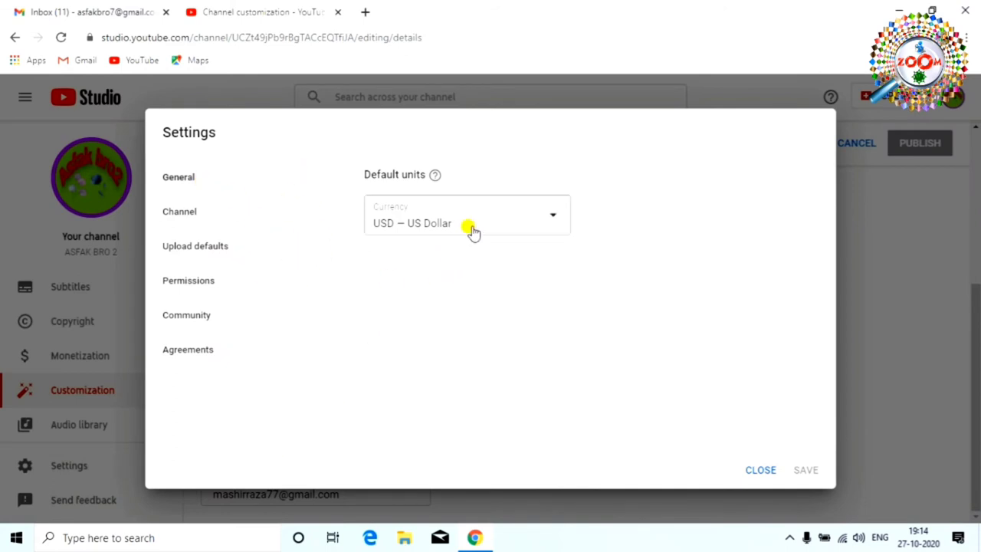
{"action": "left_click", "coordinate": [556, 222]}
{"action": "scroll", "coordinate": [482, 299], "scroll_direction": "down", "scroll_amount": 1}
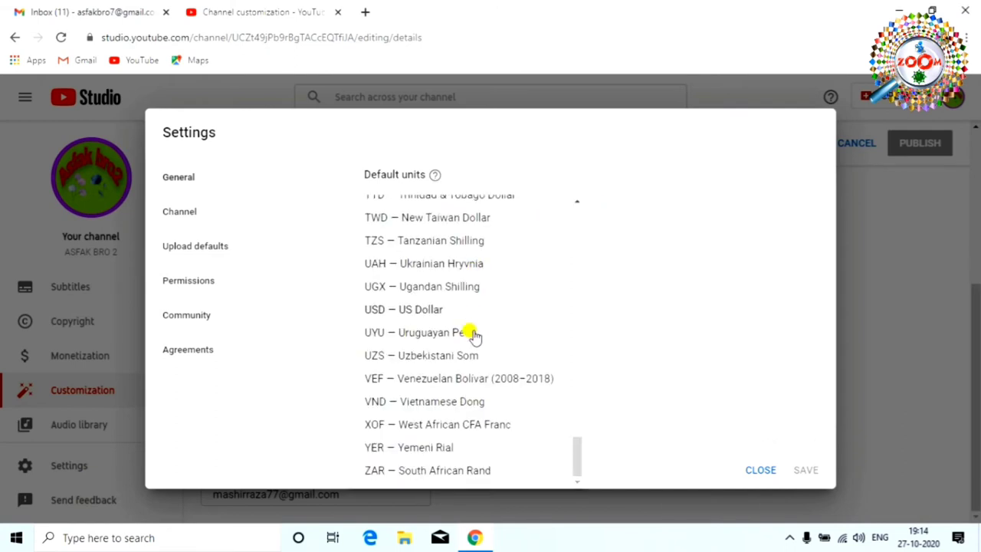
{"action": "scroll", "coordinate": [475, 335], "scroll_direction": "up", "scroll_amount": 10}
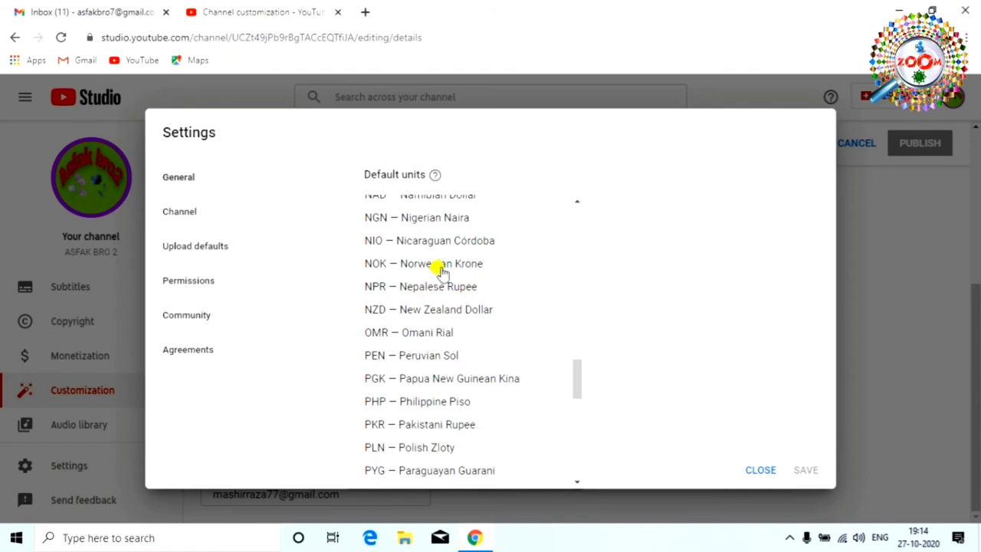
{"action": "scroll", "coordinate": [443, 272], "scroll_direction": "up", "scroll_amount": 2}
{"action": "left_click", "coordinate": [442, 272]}
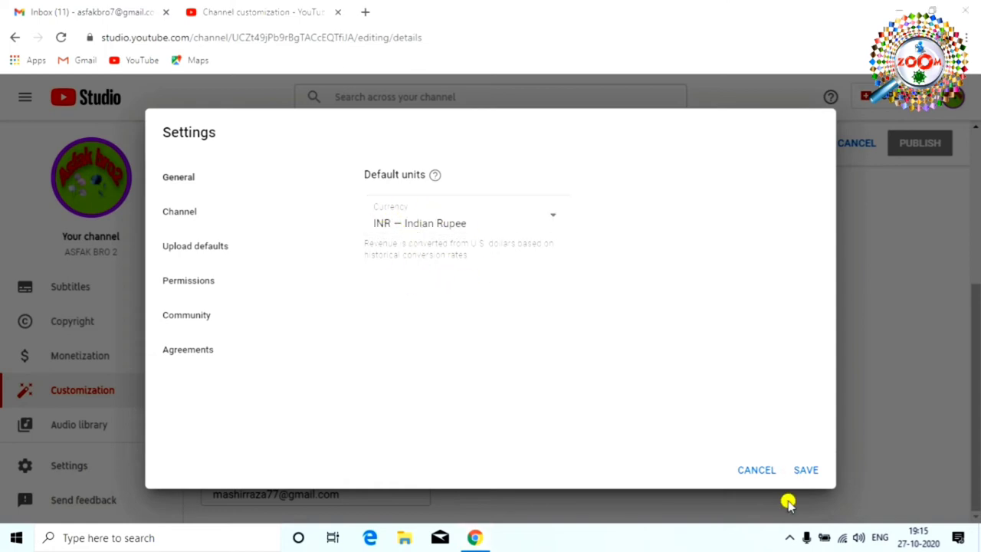
{"action": "left_click", "coordinate": [807, 471]}
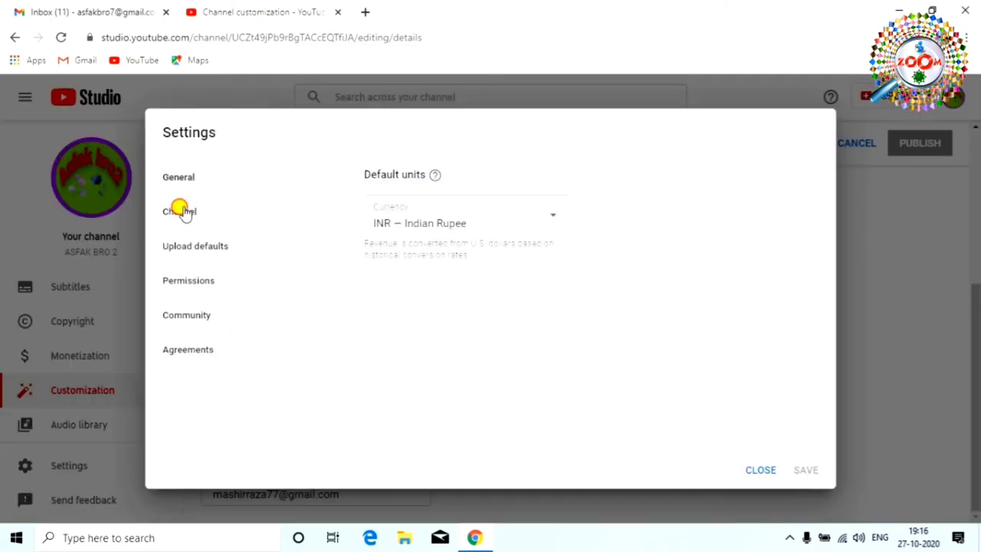
Step: Review the country of residence choices and the keywords in the channel's basic info settings
{"action": "left_click", "coordinate": [181, 212]}
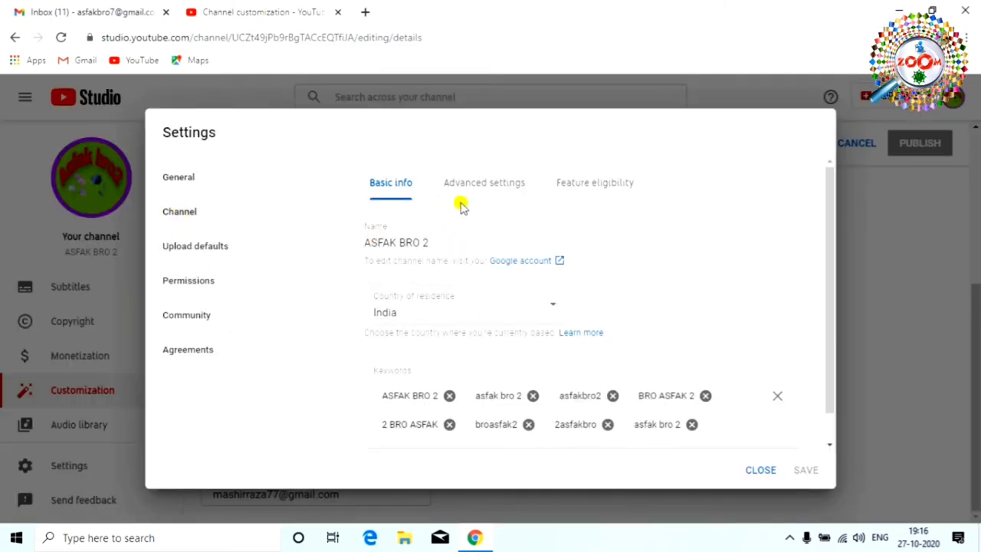
{"action": "scroll", "coordinate": [475, 196], "scroll_direction": "down", "scroll_amount": 1}
{"action": "scroll", "coordinate": [463, 213], "scroll_direction": "up", "scroll_amount": 1}
{"action": "left_click", "coordinate": [545, 317]}
{"action": "left_click", "coordinate": [670, 274]}
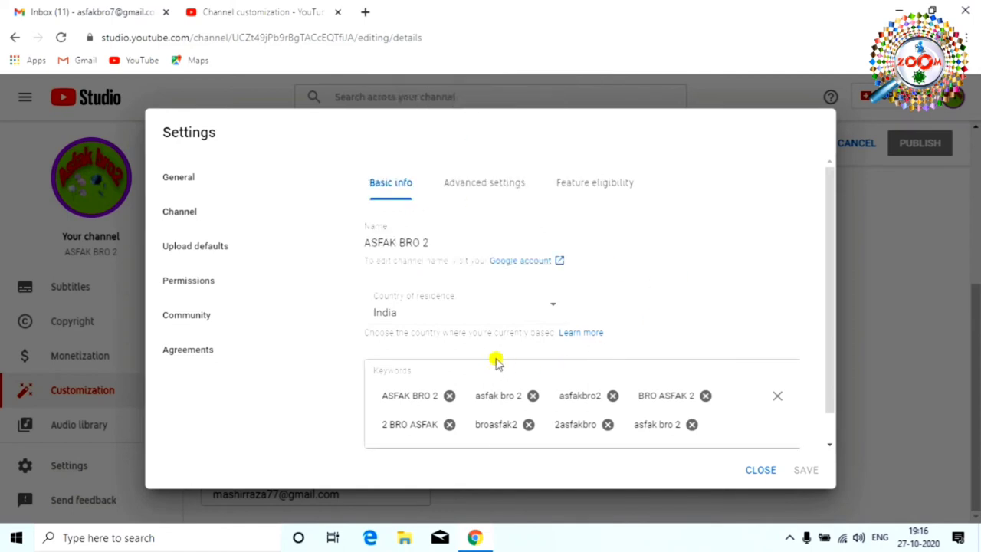
{"action": "left_click", "coordinate": [716, 344]}
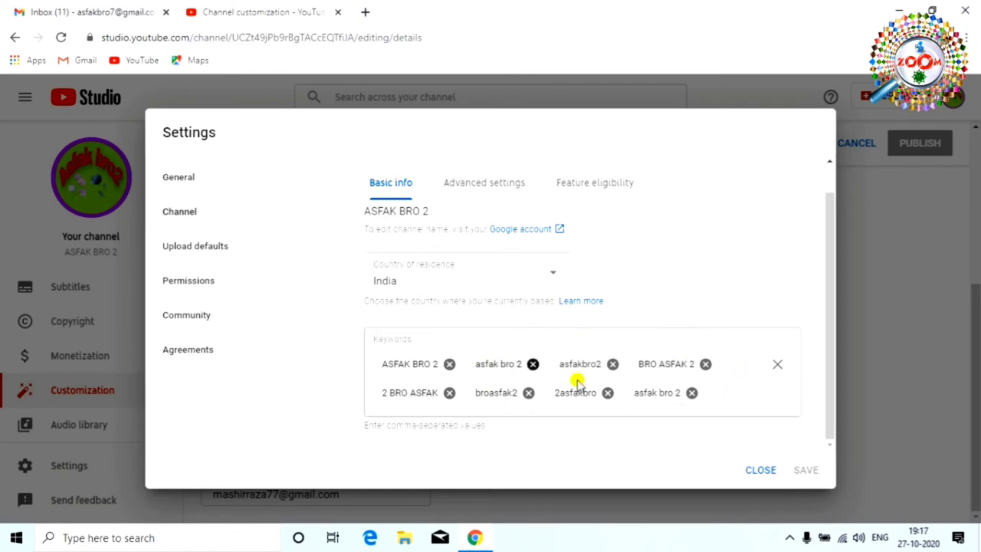
{"action": "left_click", "coordinate": [865, 519]}
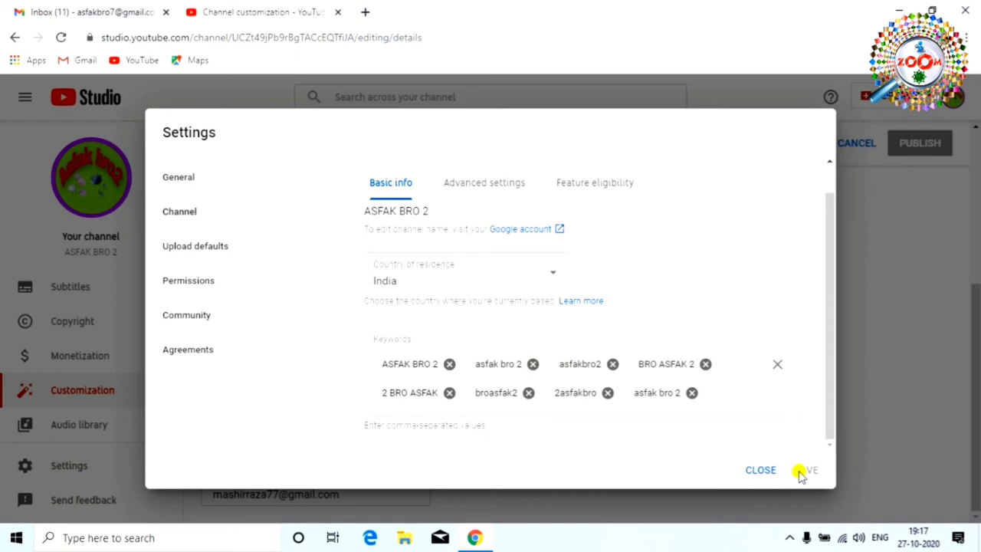
Step: In the channel's advanced settings, select the audience option that sets this channel as made for kids
{"action": "left_click", "coordinate": [486, 188]}
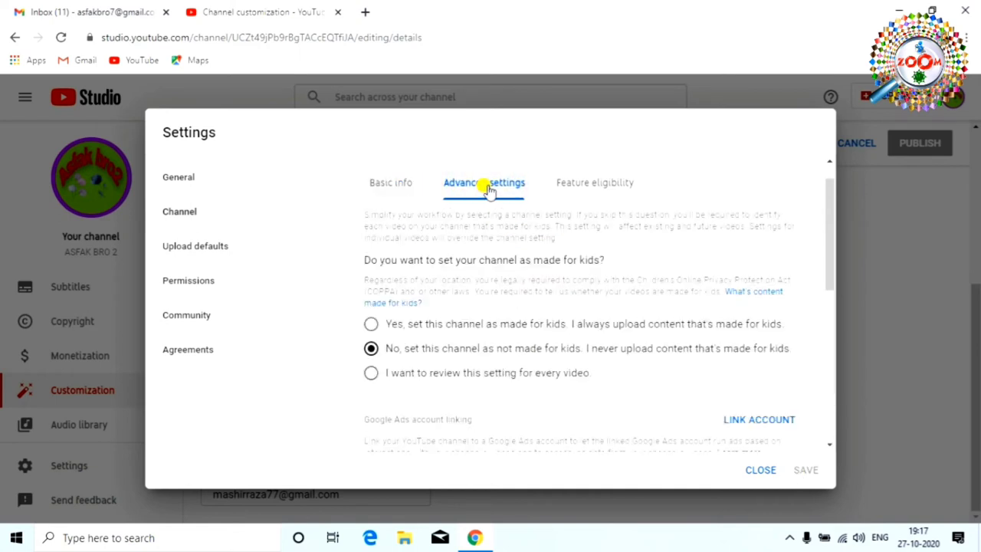
{"action": "scroll", "coordinate": [479, 246], "scroll_direction": "down", "scroll_amount": 2}
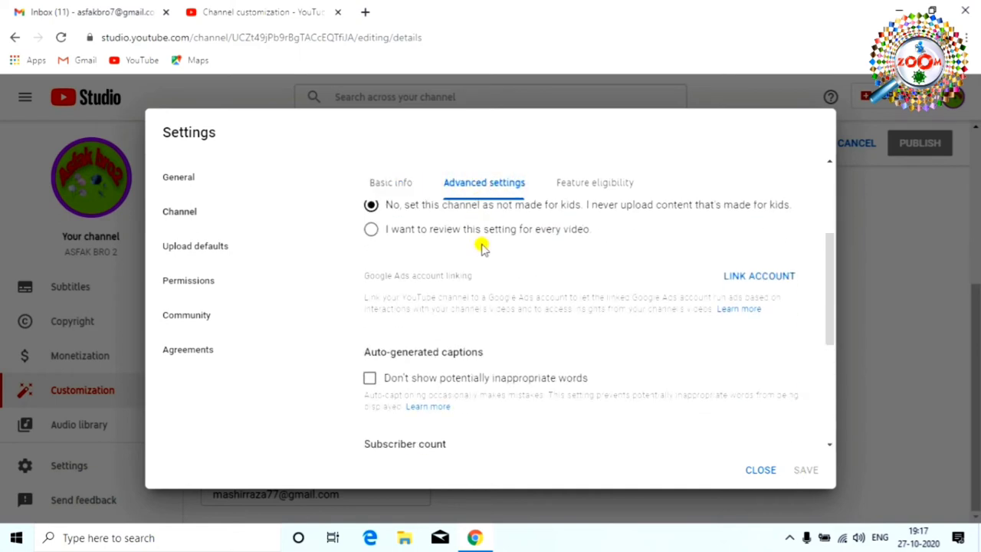
{"action": "scroll", "coordinate": [429, 284], "scroll_direction": "up", "scroll_amount": 1}
{"action": "scroll", "coordinate": [410, 266], "scroll_direction": "up", "scroll_amount": 2}
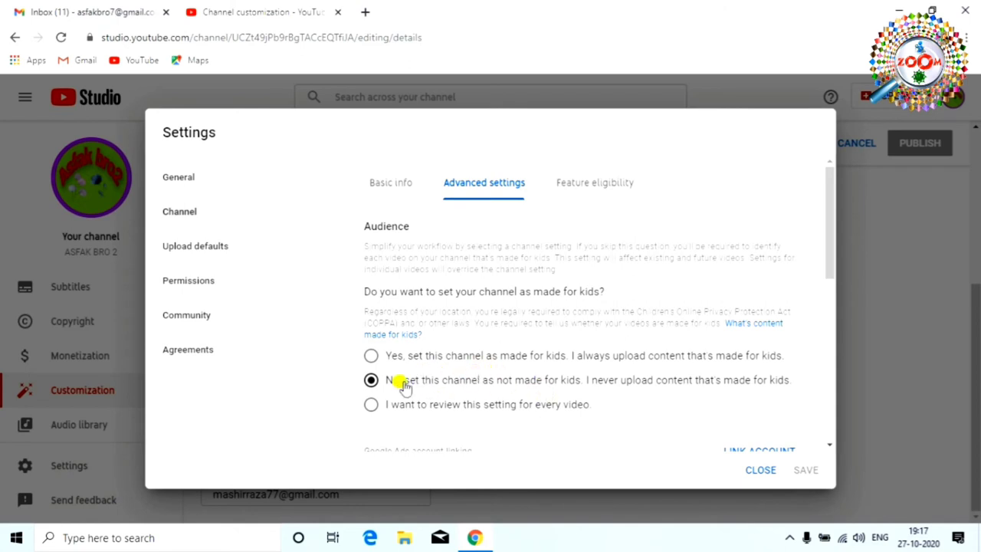
{"action": "left_click", "coordinate": [370, 356]}
{"action": "scroll", "coordinate": [471, 386], "scroll_direction": "down", "scroll_amount": 2}
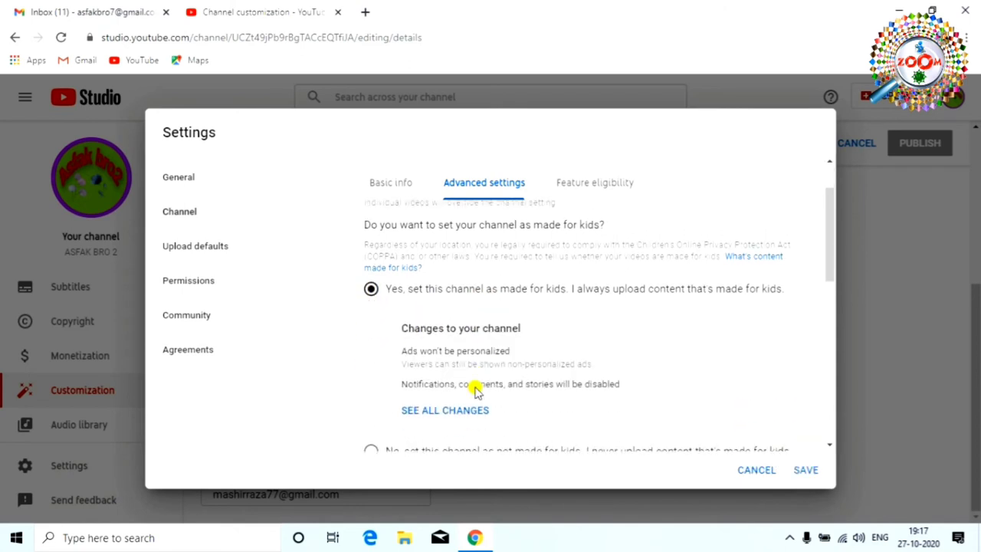
{"action": "scroll", "coordinate": [594, 348], "scroll_direction": "up", "scroll_amount": 2}
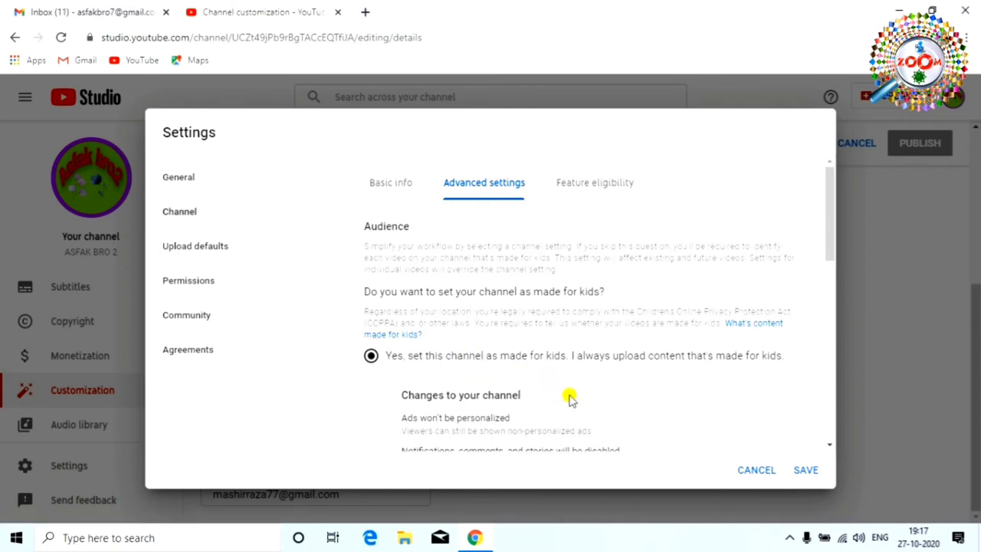
{"action": "scroll", "coordinate": [631, 394], "scroll_direction": "down", "scroll_amount": 2}
{"action": "scroll", "coordinate": [606, 390], "scroll_direction": "up", "scroll_amount": 2}
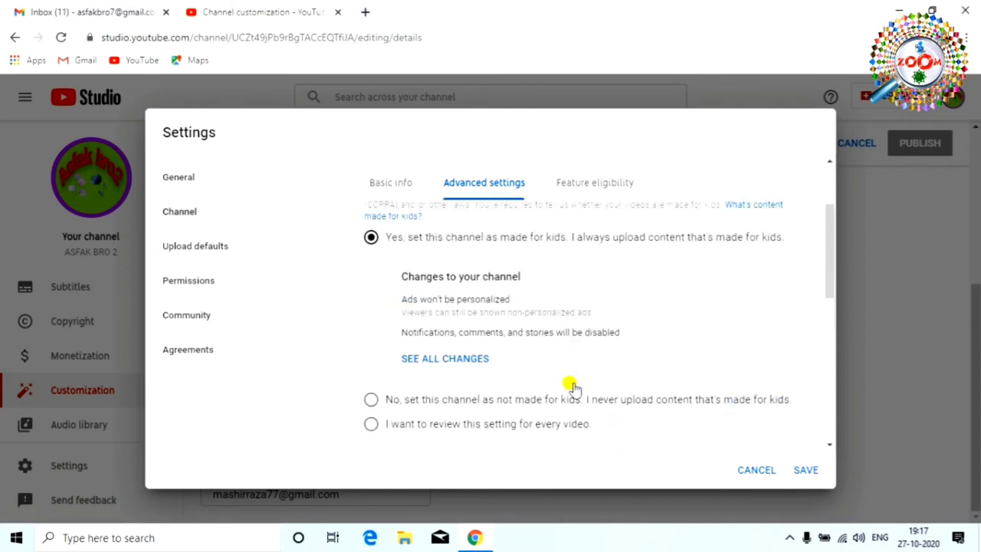
{"action": "left_click", "coordinate": [375, 359]}
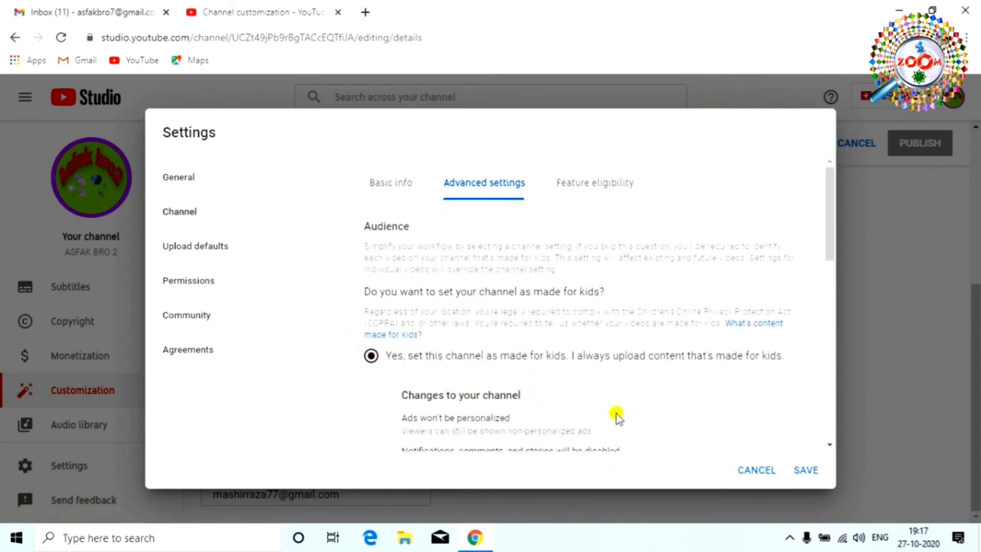
Step: Examine the listed channel changes, Google Ads account linking, auto-generated captions and subscriber count options in the advanced settings
{"action": "scroll", "coordinate": [618, 416], "scroll_direction": "down", "scroll_amount": 2}
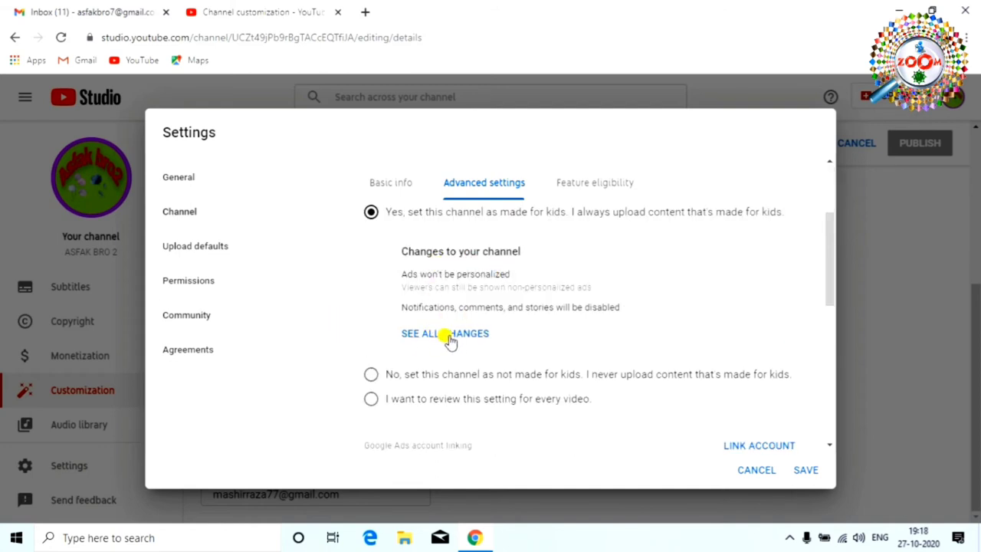
{"action": "scroll", "coordinate": [623, 383], "scroll_direction": "down", "scroll_amount": 2}
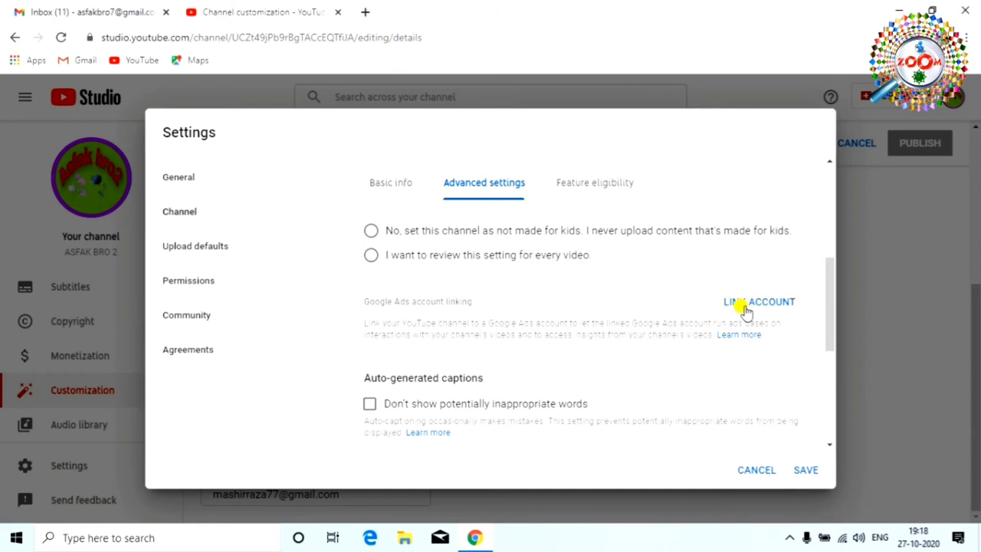
{"action": "scroll", "coordinate": [528, 437], "scroll_direction": "down", "scroll_amount": 1}
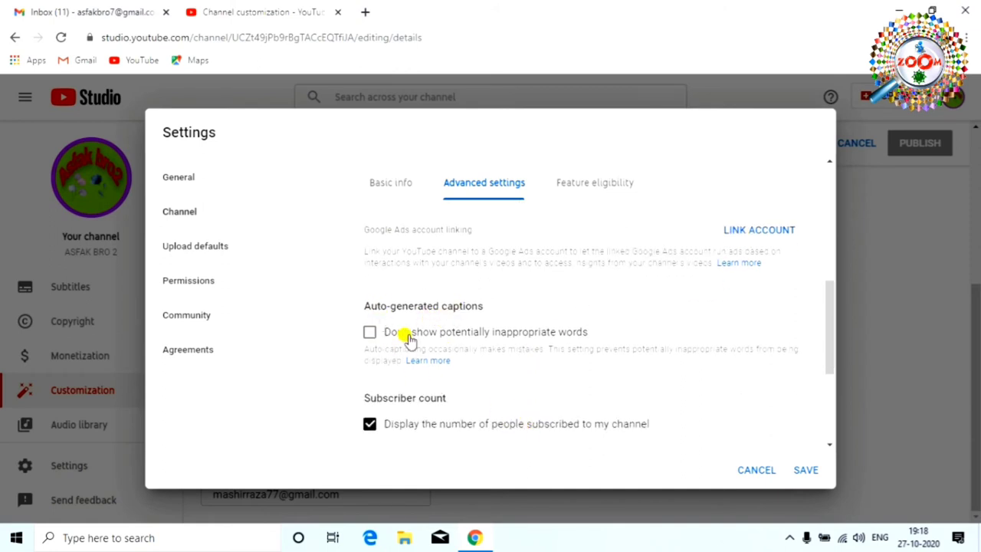
{"action": "scroll", "coordinate": [554, 374], "scroll_direction": "down", "scroll_amount": 1}
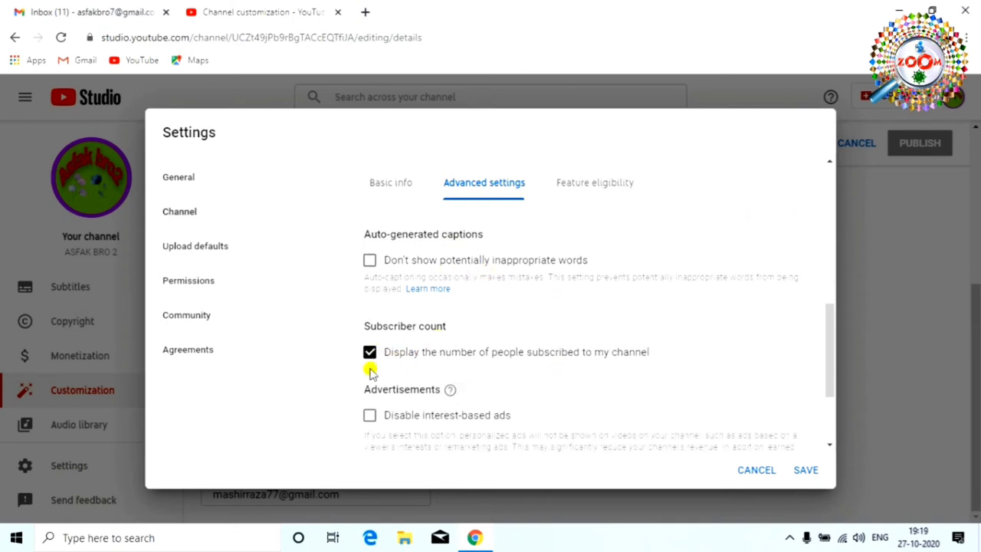
Step: Toggle the display of the number of people subscribed to the channel off and back on
{"action": "left_click", "coordinate": [370, 354]}
{"action": "left_click", "coordinate": [370, 355]}
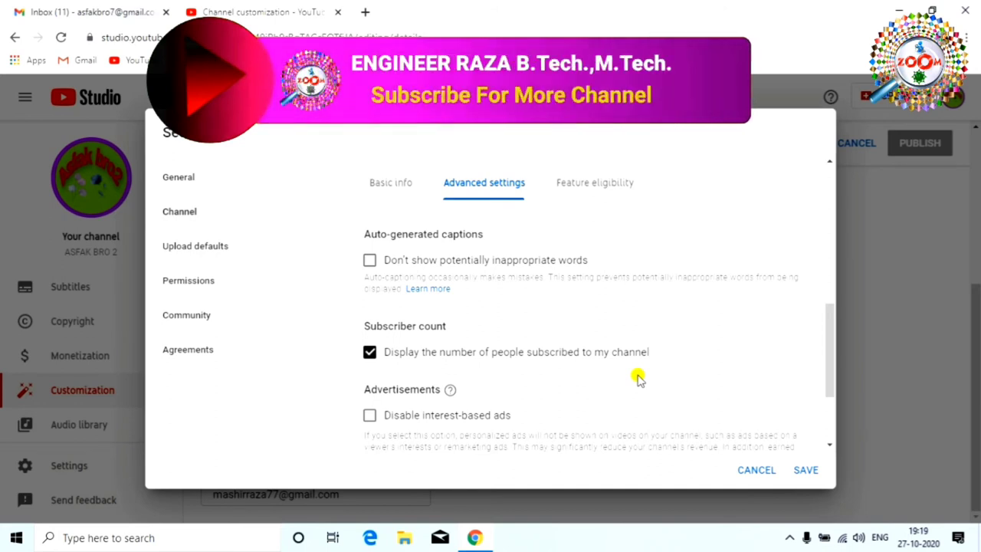
{"action": "left_click", "coordinate": [367, 351]}
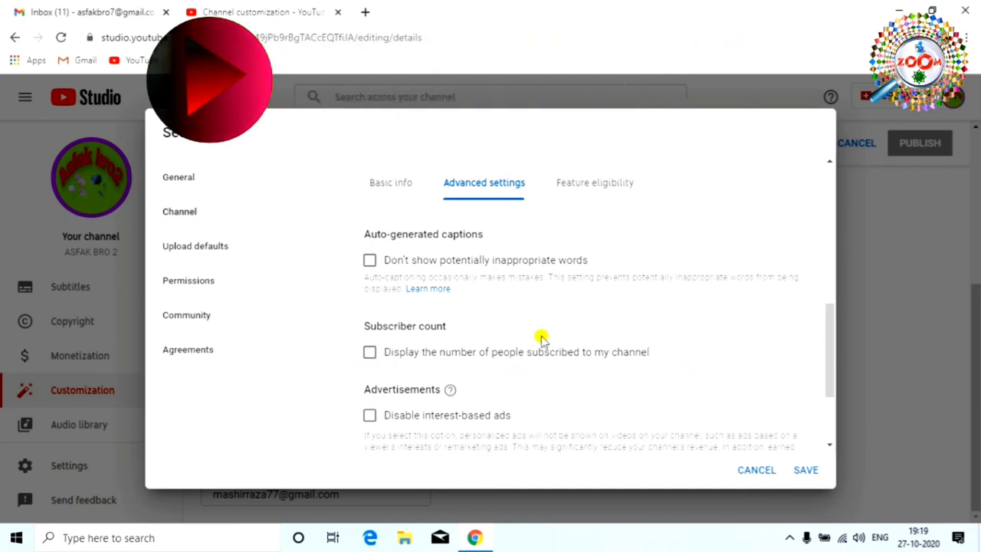
{"action": "left_click", "coordinate": [370, 354]}
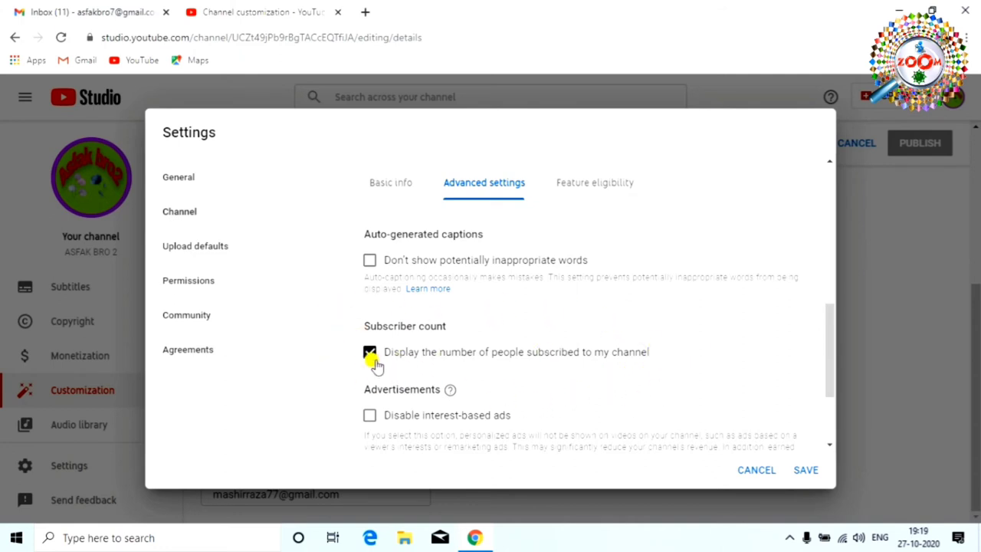
{"action": "left_click", "coordinate": [369, 353]}
{"action": "left_click", "coordinate": [369, 353]}
Step: Inspect the advanced channel settings page for the associated website, and briefly open and close the Remove YouTube content page
{"action": "scroll", "coordinate": [517, 424], "scroll_direction": "down", "scroll_amount": 2}
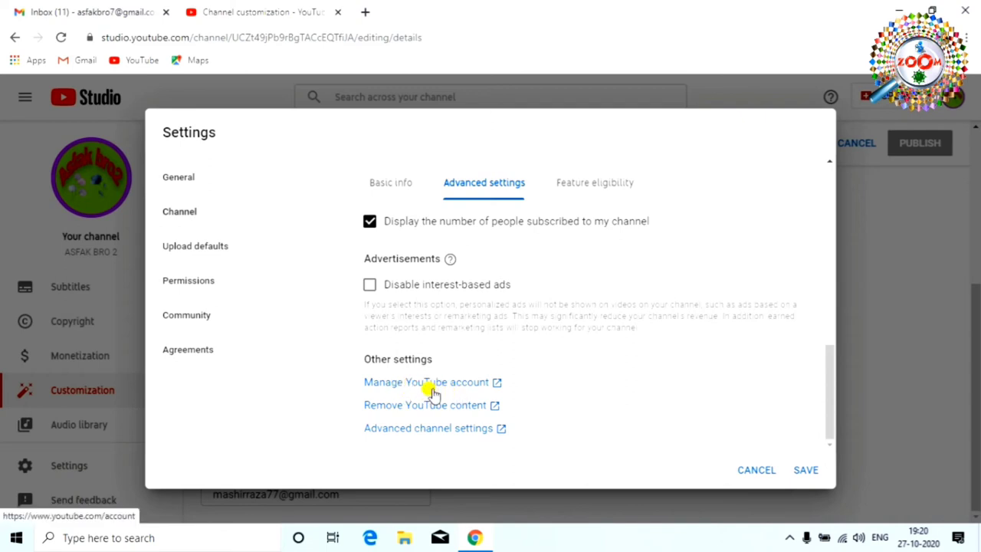
{"action": "left_click", "coordinate": [428, 431]}
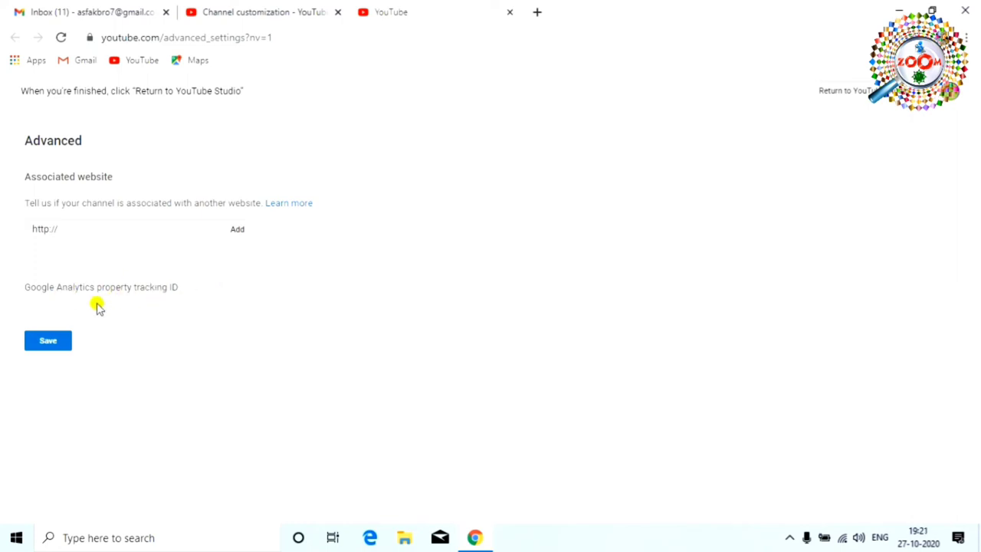
{"action": "left_click", "coordinate": [46, 342]}
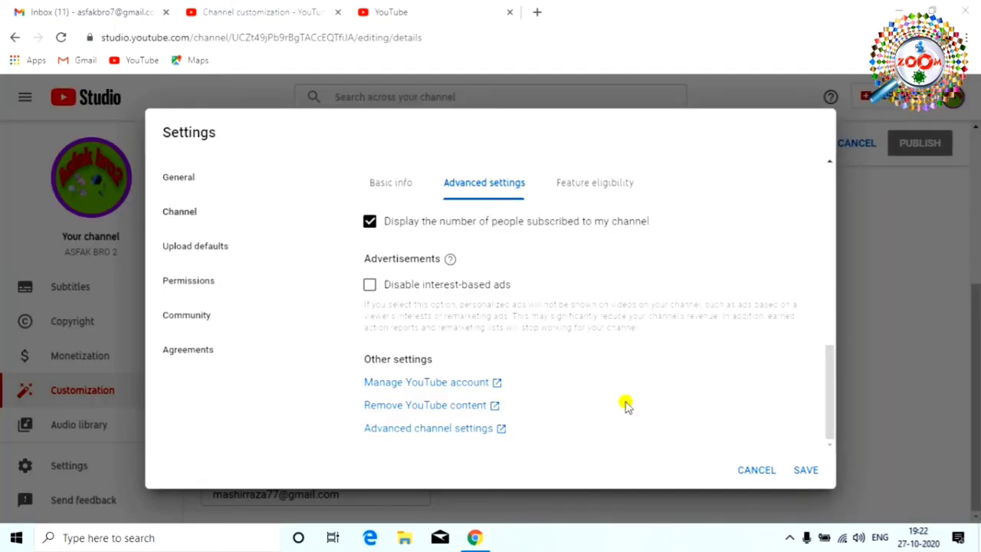
{"action": "left_click", "coordinate": [443, 408]}
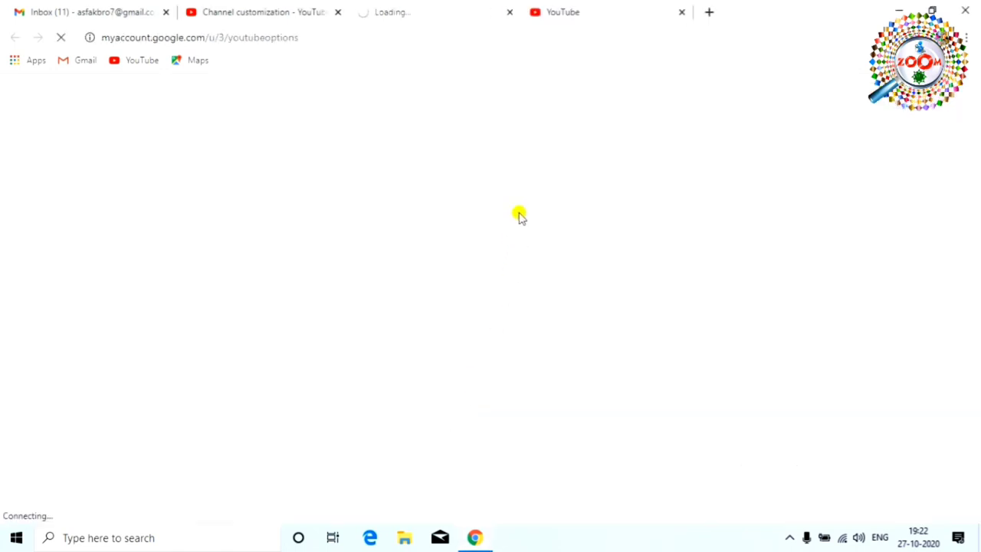
{"action": "left_click", "coordinate": [509, 12]}
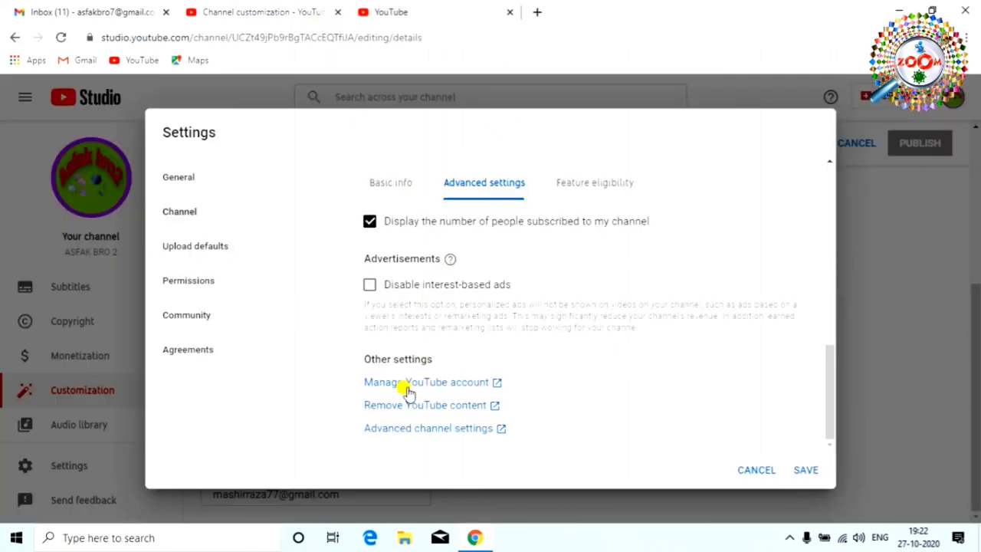
Step: Open the Manage YouTube account page and review its channel, Google Account and membership options
{"action": "left_click", "coordinate": [450, 390]}
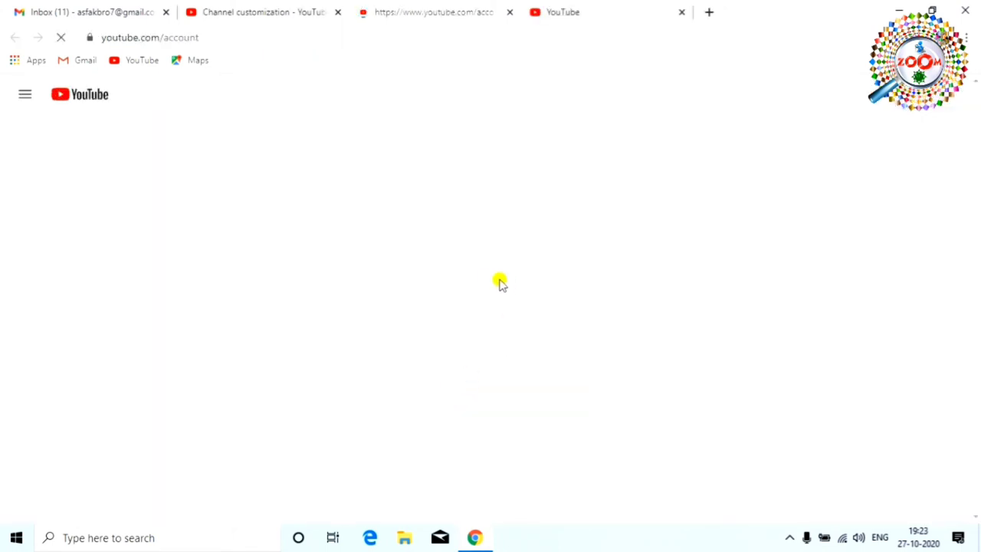
{"action": "scroll", "coordinate": [346, 236], "scroll_direction": "down", "scroll_amount": 3}
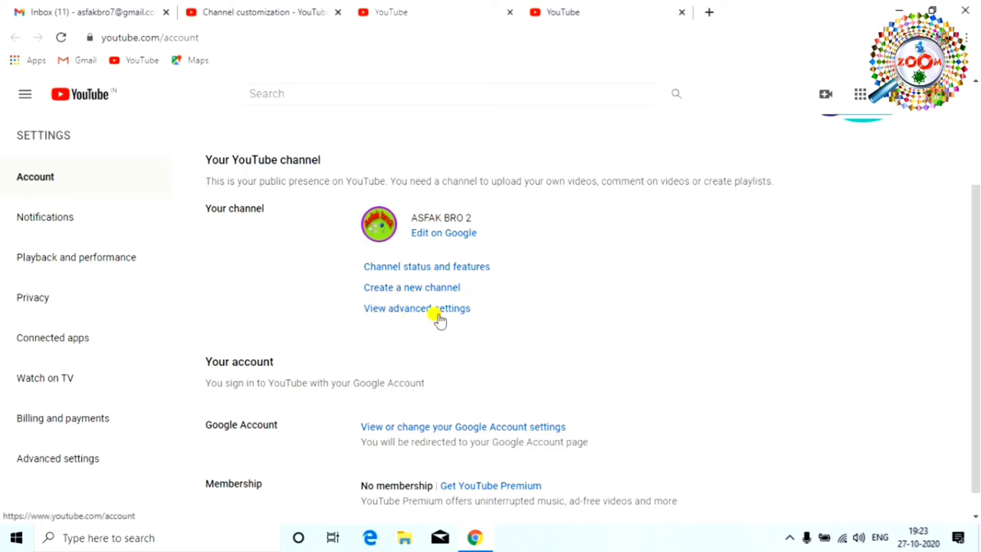
{"action": "scroll", "coordinate": [439, 321], "scroll_direction": "down", "scroll_amount": 1}
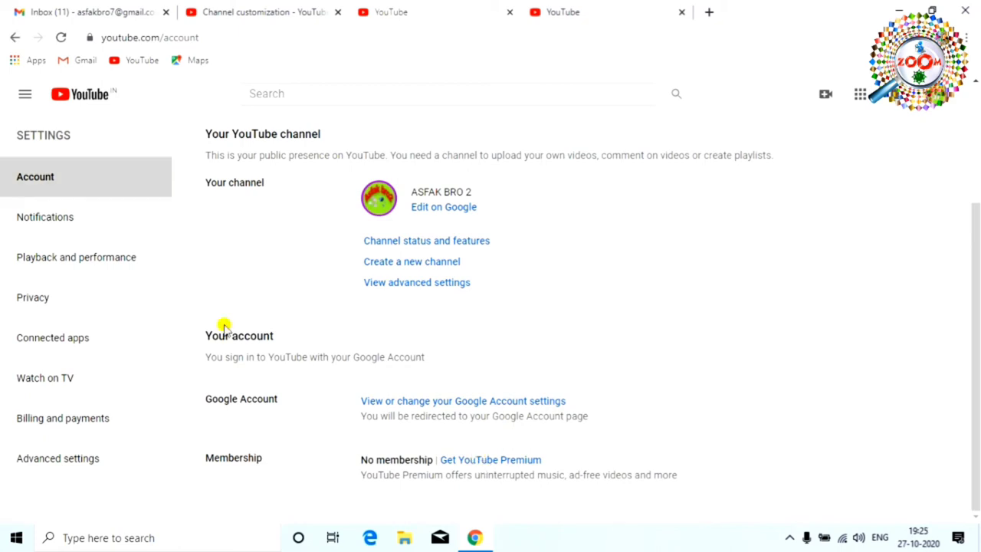
Step: Review the YouTube account's notification preferences and its playback and performance settings
{"action": "left_click", "coordinate": [67, 214]}
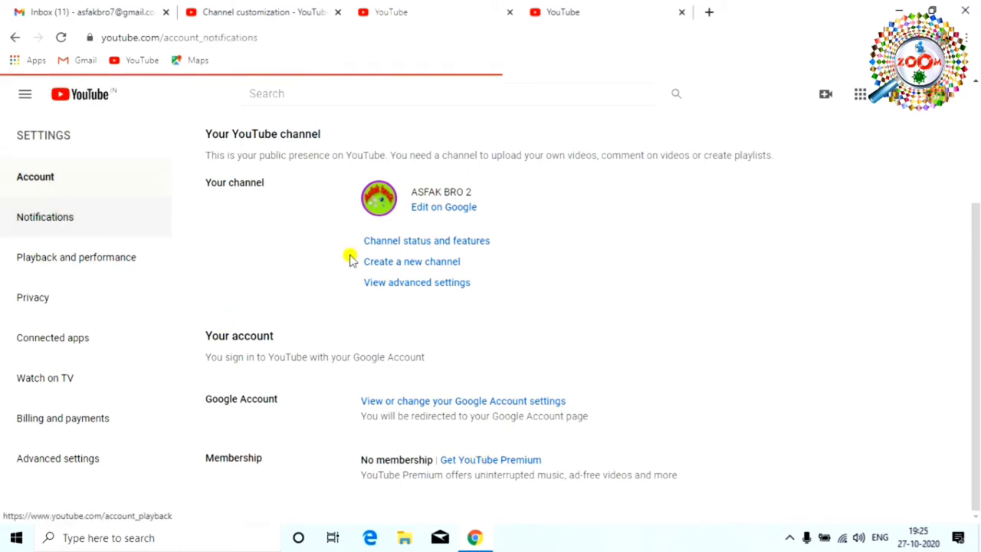
{"action": "scroll", "coordinate": [454, 427], "scroll_direction": "down", "scroll_amount": 3}
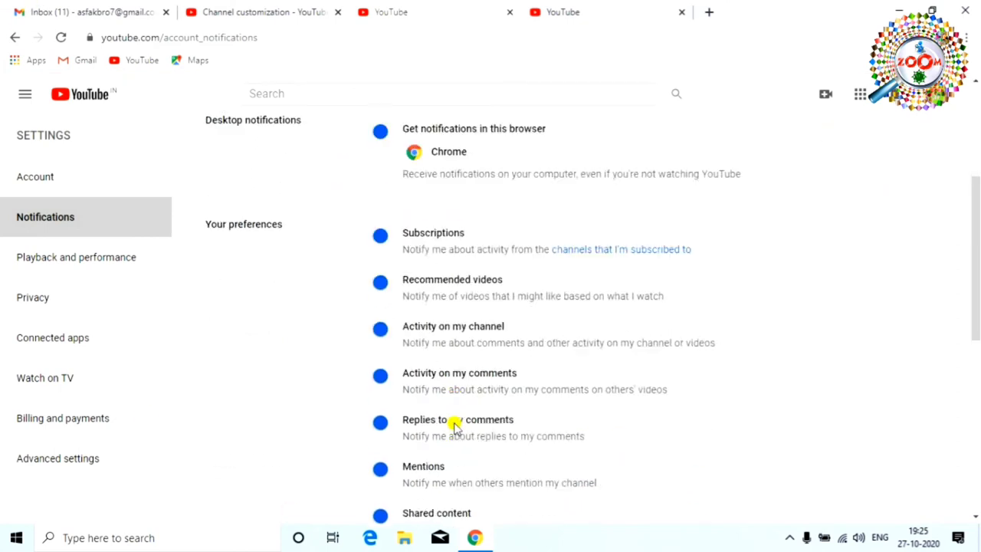
{"action": "left_click", "coordinate": [81, 263]}
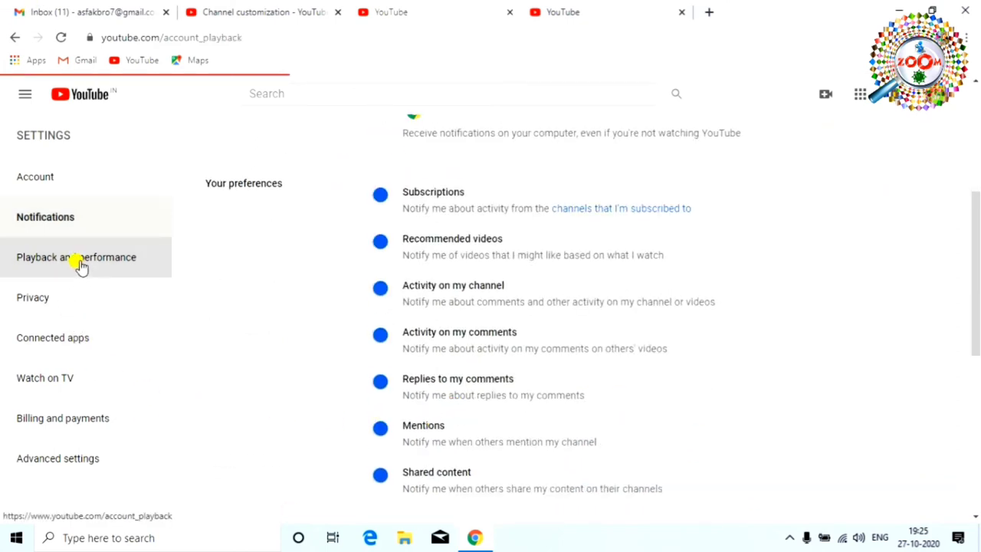
{"action": "scroll", "coordinate": [478, 396], "scroll_direction": "down", "scroll_amount": 1}
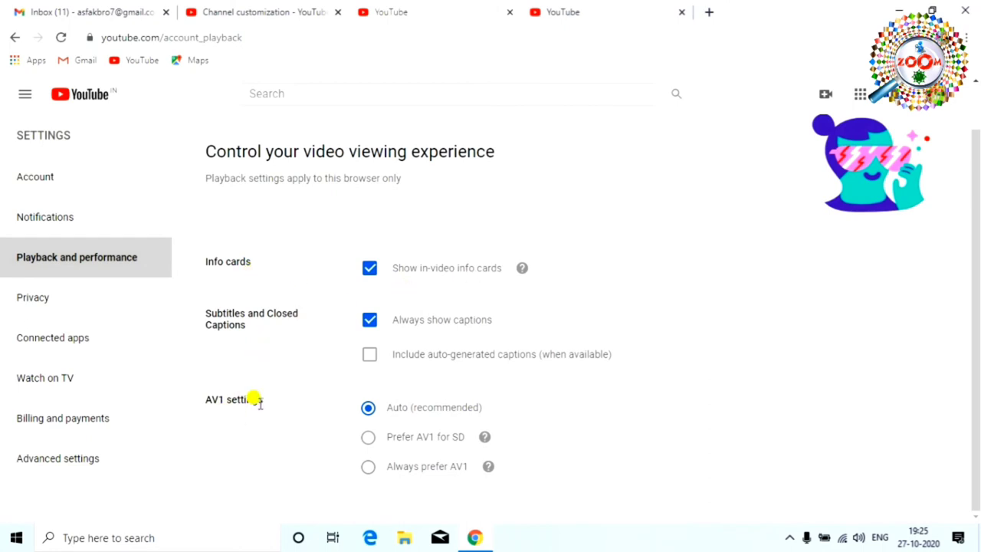
Step: Review the YouTube account's privacy options and its advanced settings page
{"action": "left_click", "coordinate": [46, 297]}
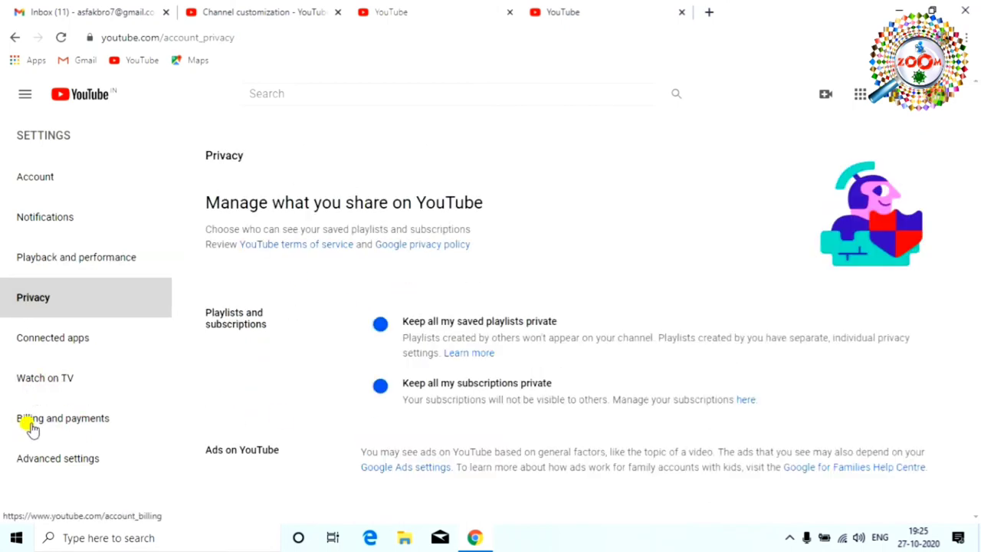
{"action": "left_click", "coordinate": [67, 460]}
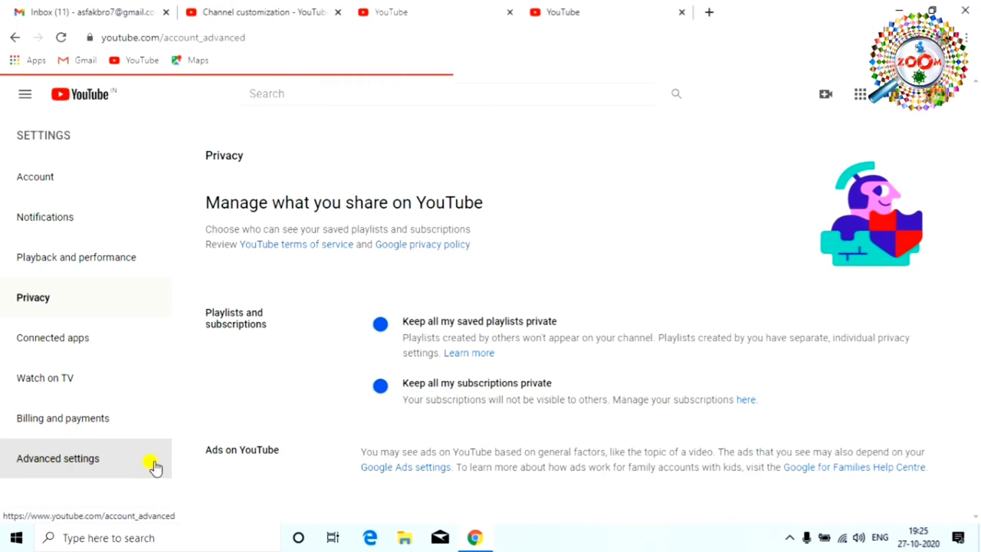
{"action": "scroll", "coordinate": [265, 406], "scroll_direction": "down", "scroll_amount": 2}
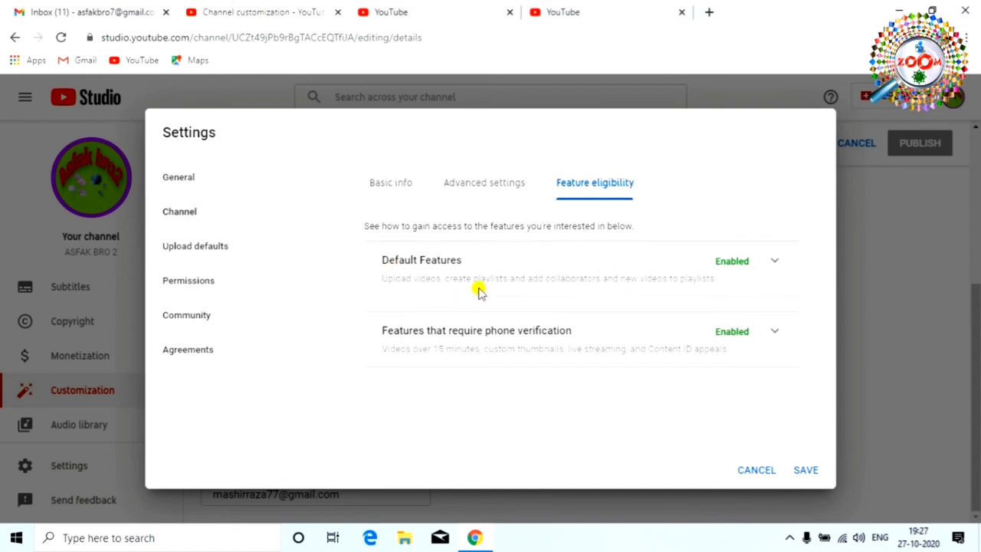
Step: Expand the default features and the features requiring phone verification to examine what each includes and requires
{"action": "left_click", "coordinate": [773, 261]}
{"action": "scroll", "coordinate": [606, 396], "scroll_direction": "down", "scroll_amount": 1}
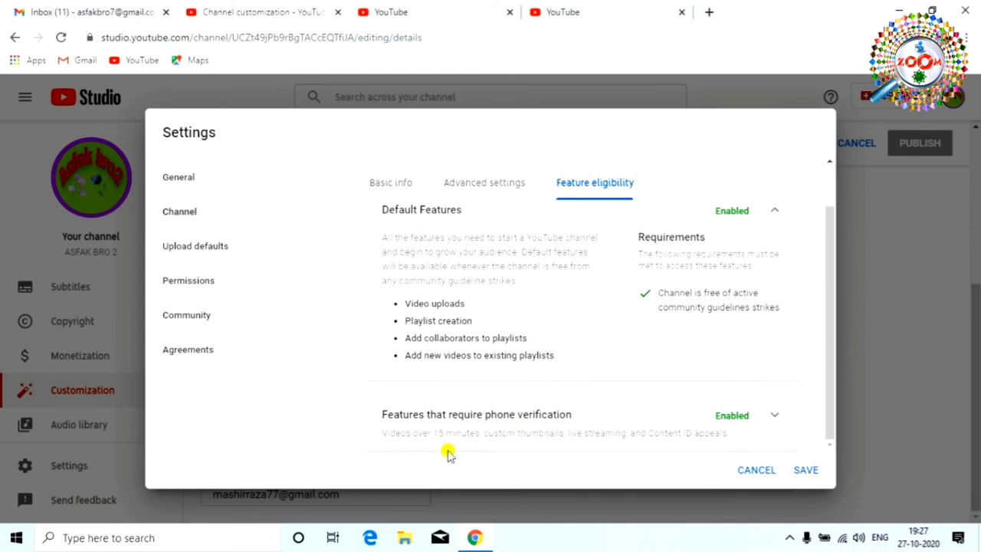
{"action": "left_click", "coordinate": [771, 418]}
{"action": "scroll", "coordinate": [624, 381], "scroll_direction": "down", "scroll_amount": 2}
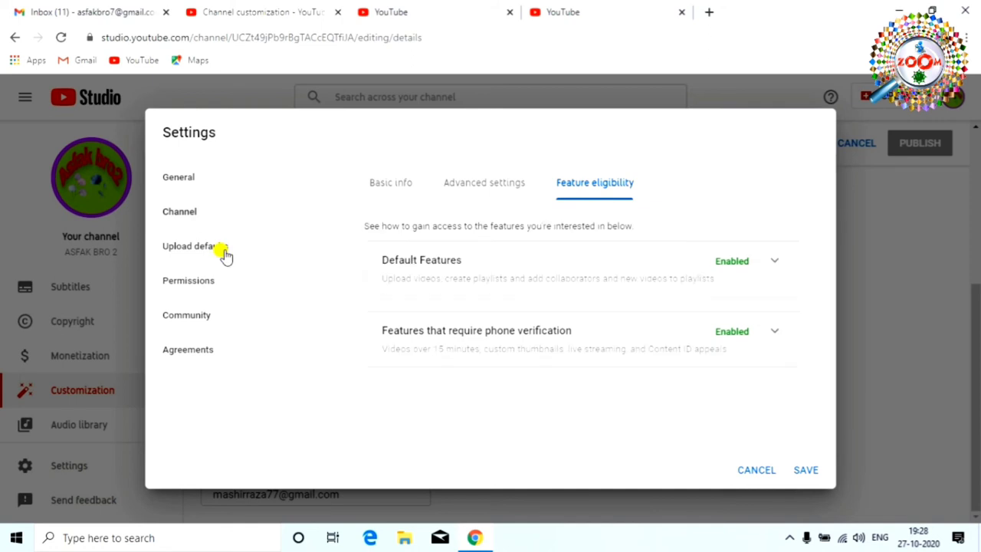
Step: Review the basic info fields of the upload defaults and set the default visibility to Public
{"action": "left_click", "coordinate": [239, 255]}
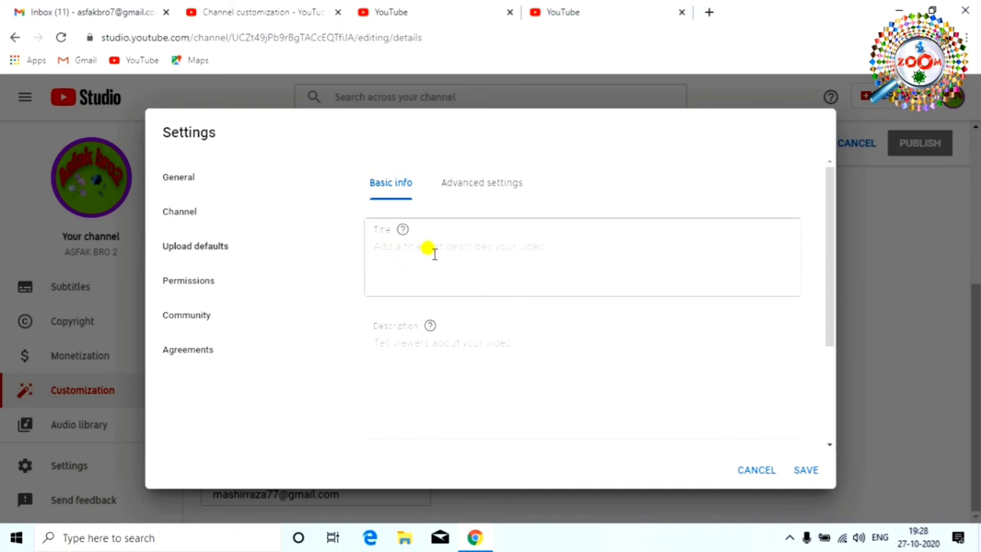
{"action": "scroll", "coordinate": [414, 328], "scroll_direction": "down", "scroll_amount": 1}
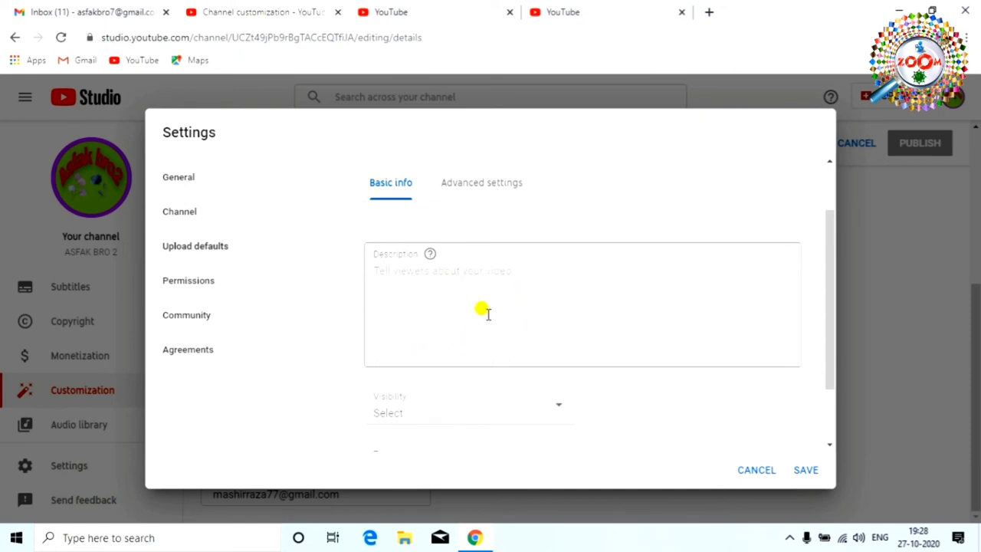
{"action": "scroll", "coordinate": [481, 307], "scroll_direction": "up", "scroll_amount": 1}
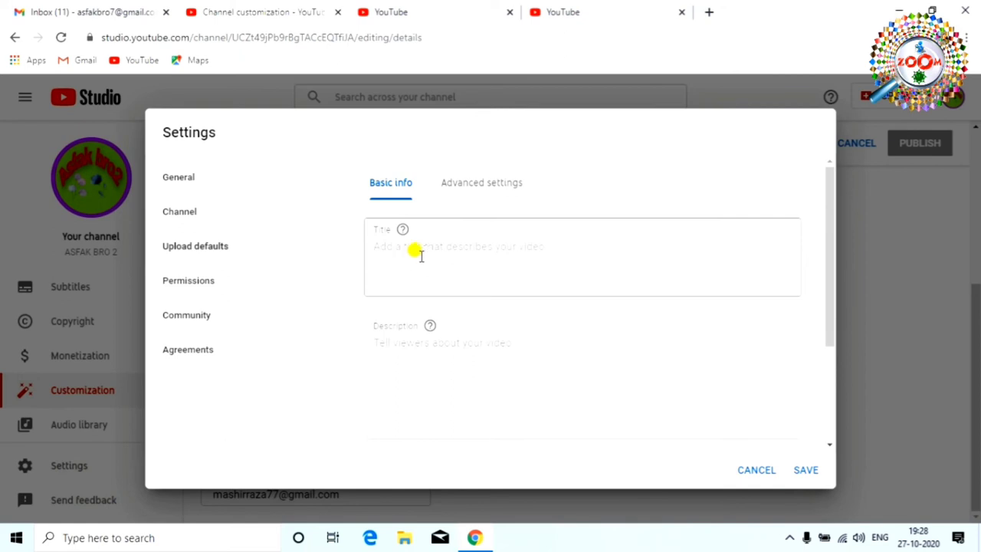
{"action": "scroll", "coordinate": [478, 263], "scroll_direction": "down", "scroll_amount": 2}
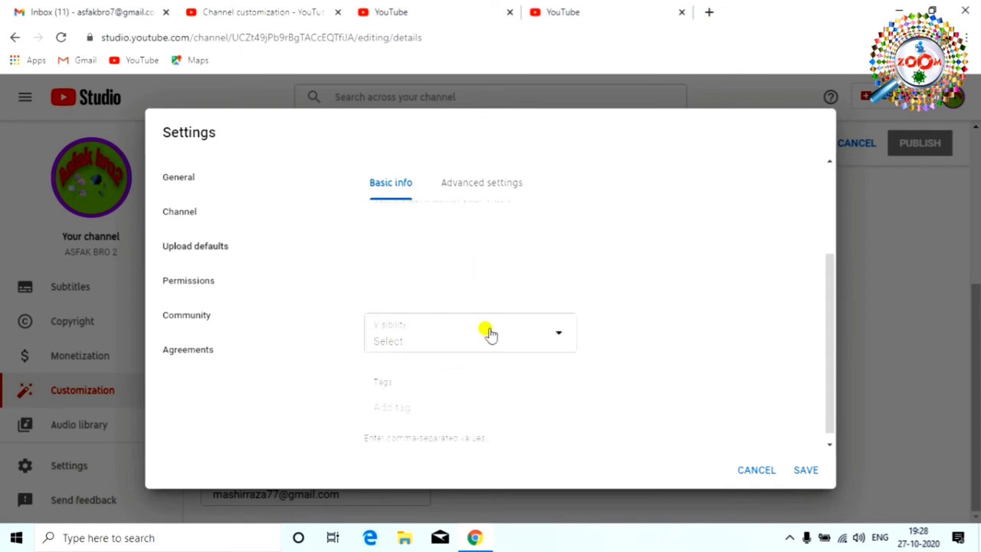
{"action": "left_click", "coordinate": [554, 336]}
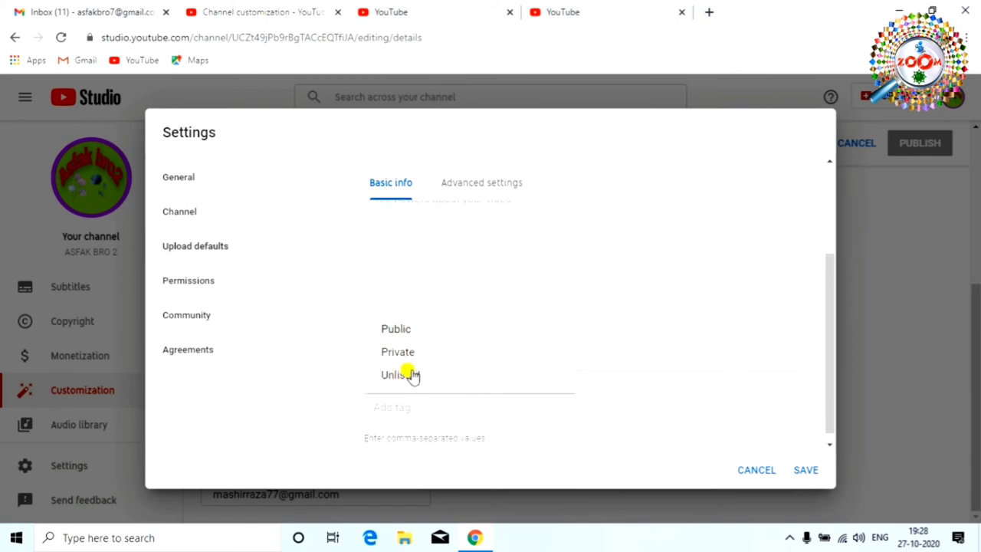
{"action": "left_click", "coordinate": [408, 329]}
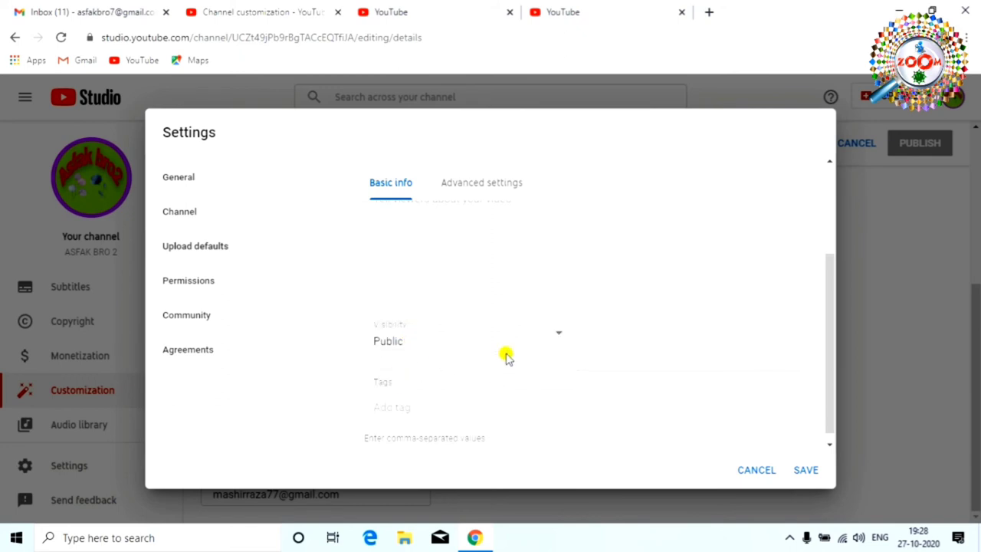
{"action": "left_click", "coordinate": [392, 399]}
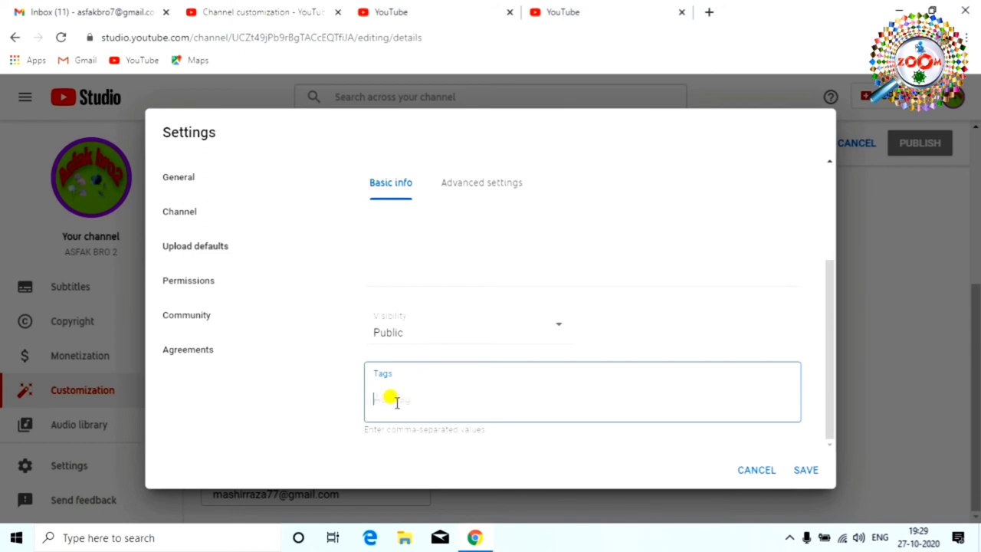
{"action": "left_click", "coordinate": [803, 470]}
Step: Review the advanced upload defaults and set the default license to Creative Commons - Attribution
{"action": "left_click", "coordinate": [484, 183]}
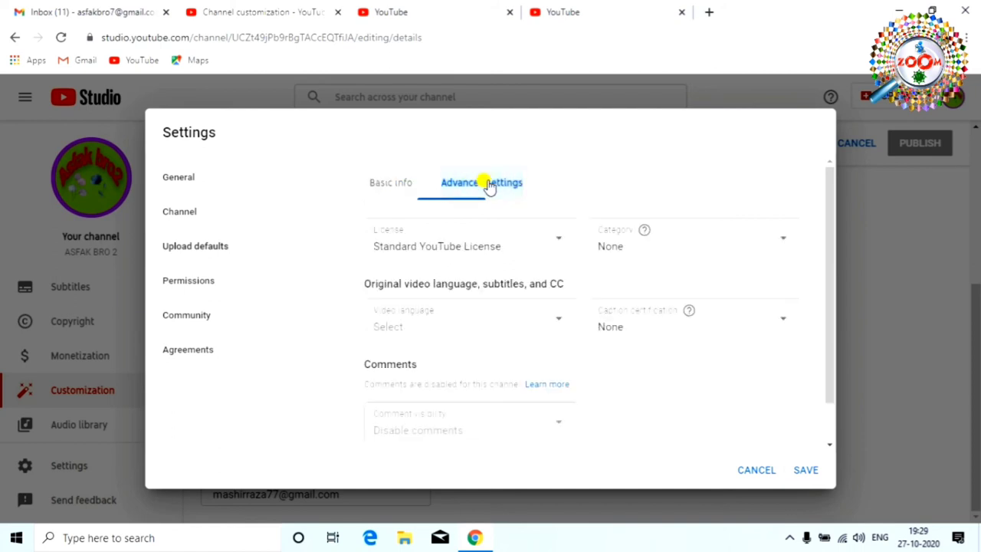
{"action": "scroll", "coordinate": [591, 379], "scroll_direction": "down", "scroll_amount": 1}
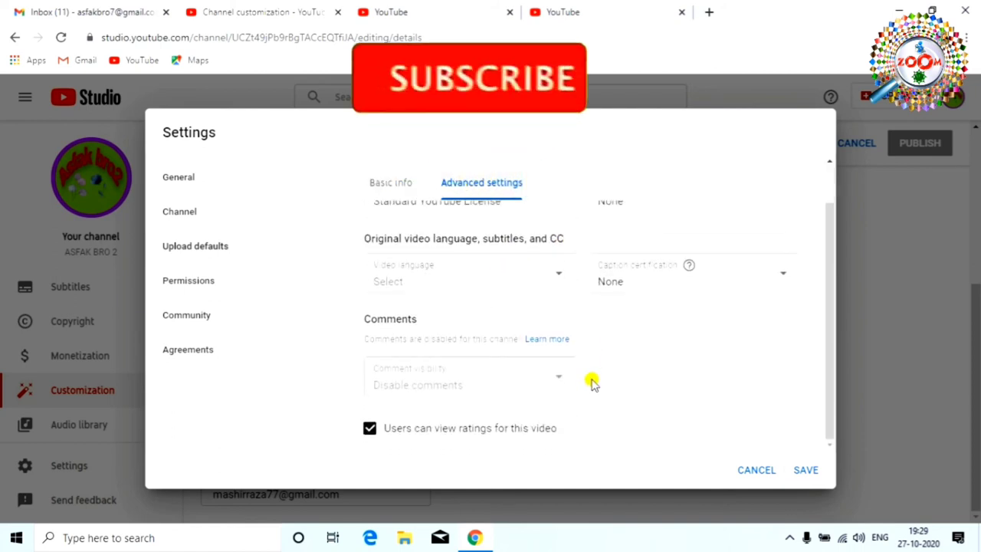
{"action": "scroll", "coordinate": [678, 411], "scroll_direction": "up", "scroll_amount": 1}
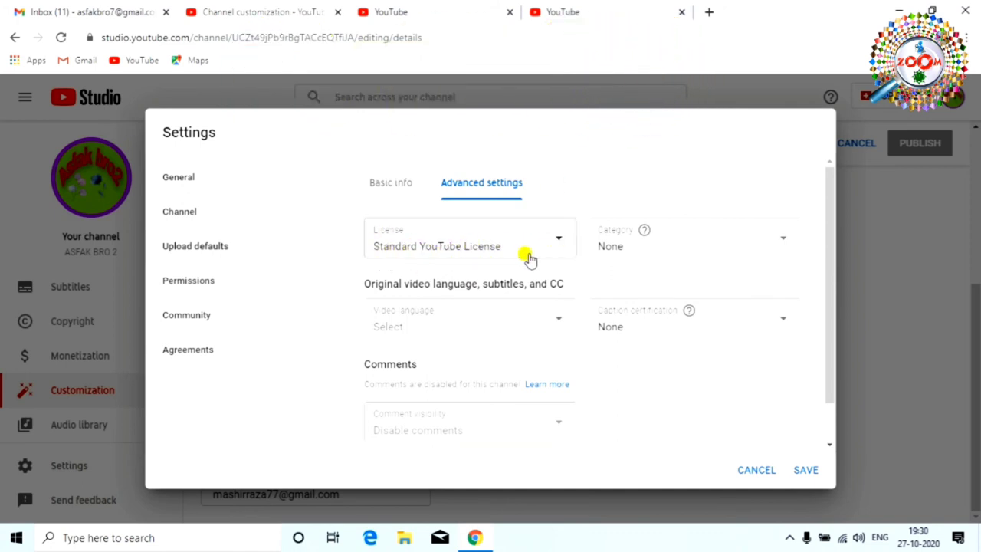
{"action": "left_click", "coordinate": [557, 244]}
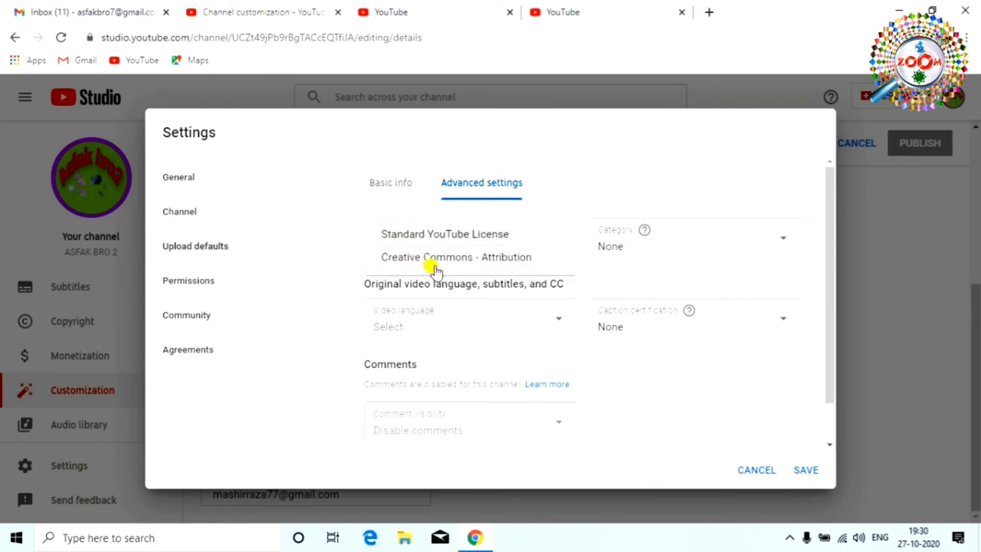
{"action": "left_click", "coordinate": [471, 259]}
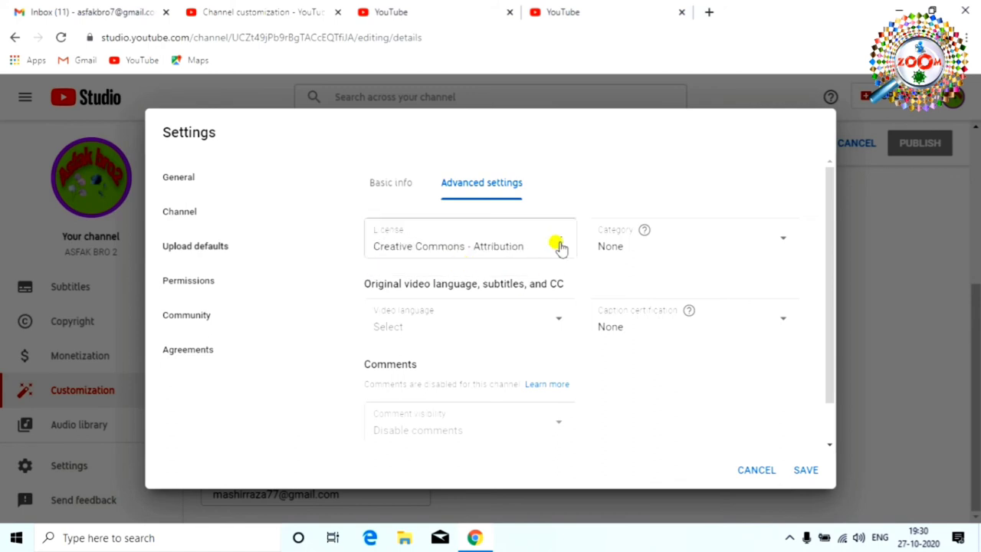
Step: Look through the available video categories and set the default category to Science & Technology
{"action": "left_click", "coordinate": [679, 244]}
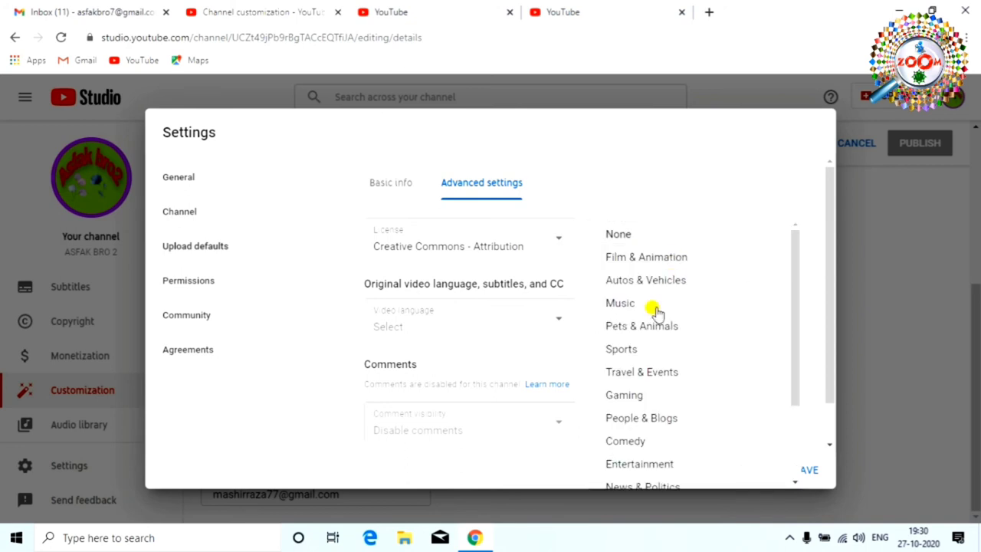
{"action": "scroll", "coordinate": [629, 352], "scroll_direction": "down", "scroll_amount": 3}
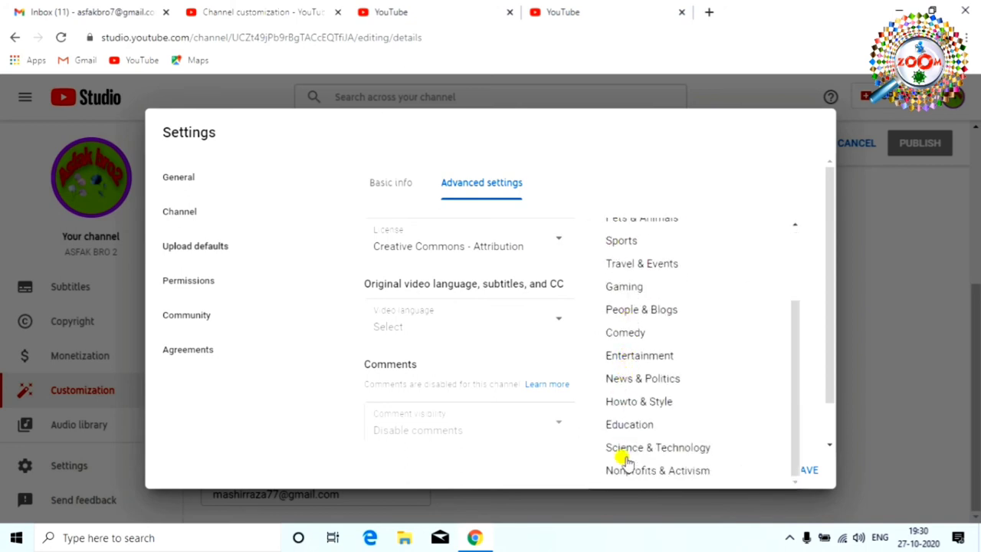
{"action": "scroll", "coordinate": [643, 438], "scroll_direction": "up", "scroll_amount": 1}
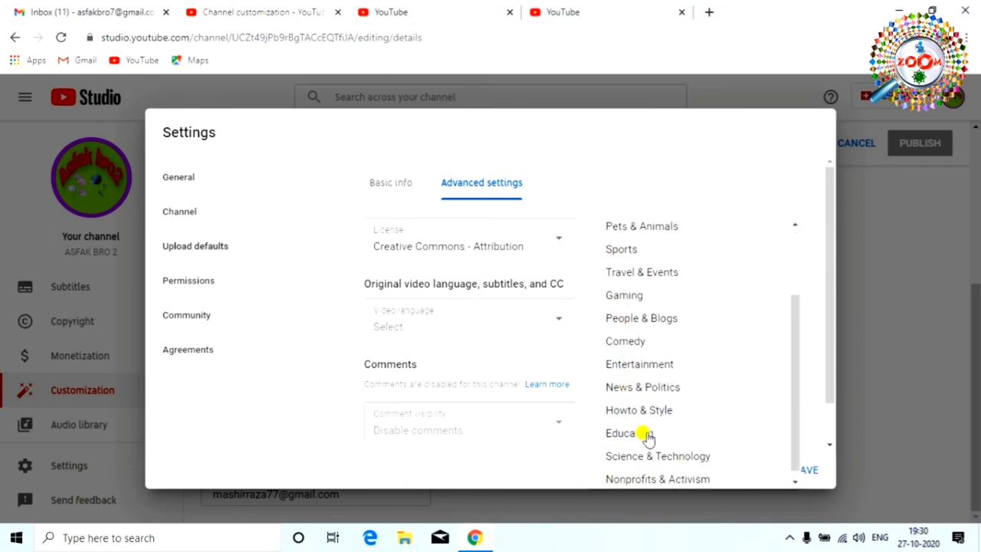
{"action": "scroll", "coordinate": [648, 436], "scroll_direction": "up", "scroll_amount": 3}
{"action": "scroll", "coordinate": [644, 421], "scroll_direction": "down", "scroll_amount": 3}
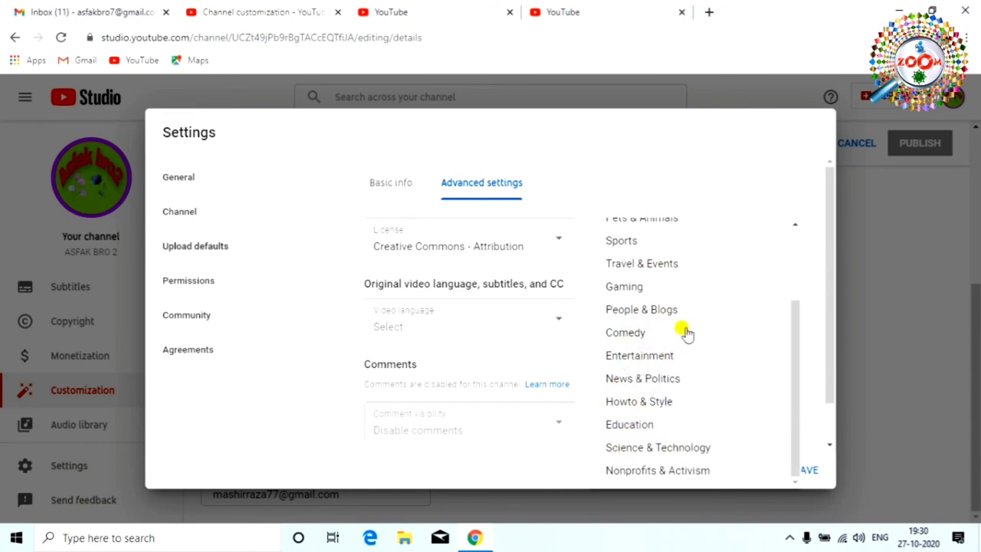
{"action": "scroll", "coordinate": [685, 332], "scroll_direction": "up", "scroll_amount": 3}
{"action": "scroll", "coordinate": [679, 352], "scroll_direction": "down", "scroll_amount": 3}
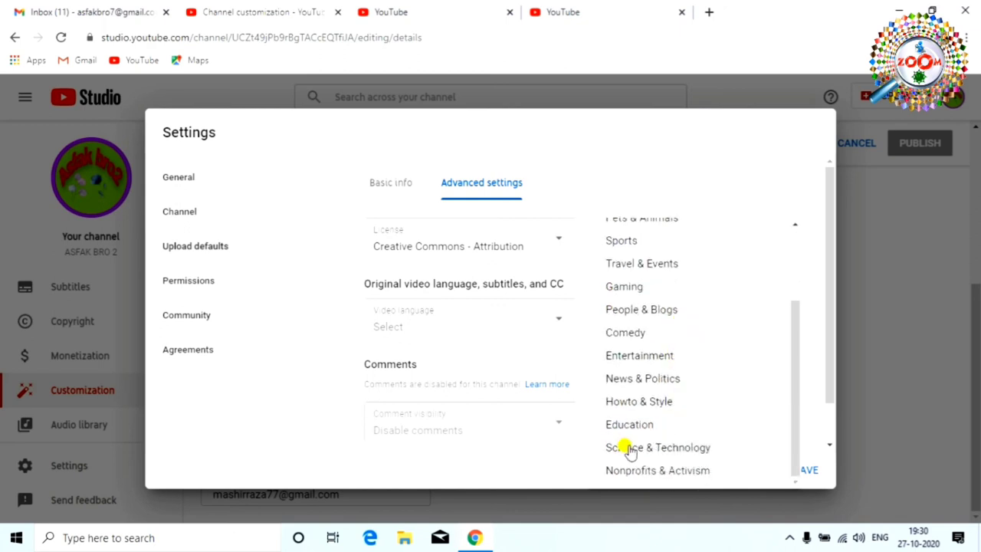
{"action": "left_click", "coordinate": [656, 447]}
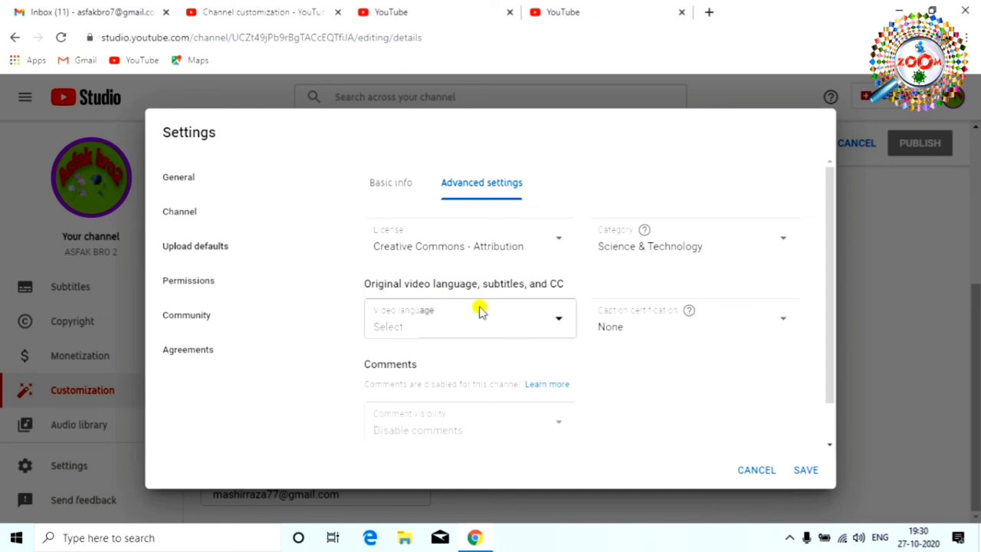
Step: Set the default video language to English (United Kingdom) with caption certification None, and save the upload defaults
{"action": "left_click", "coordinate": [565, 324]}
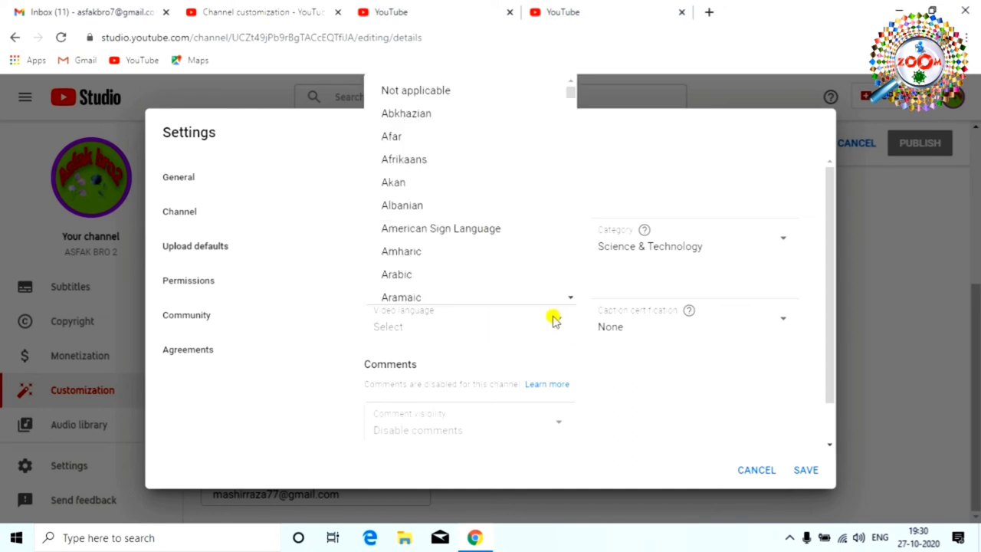
{"action": "scroll", "coordinate": [477, 173], "scroll_direction": "down", "scroll_amount": 10}
{"action": "left_click", "coordinate": [475, 173]}
{"action": "left_click", "coordinate": [673, 330]}
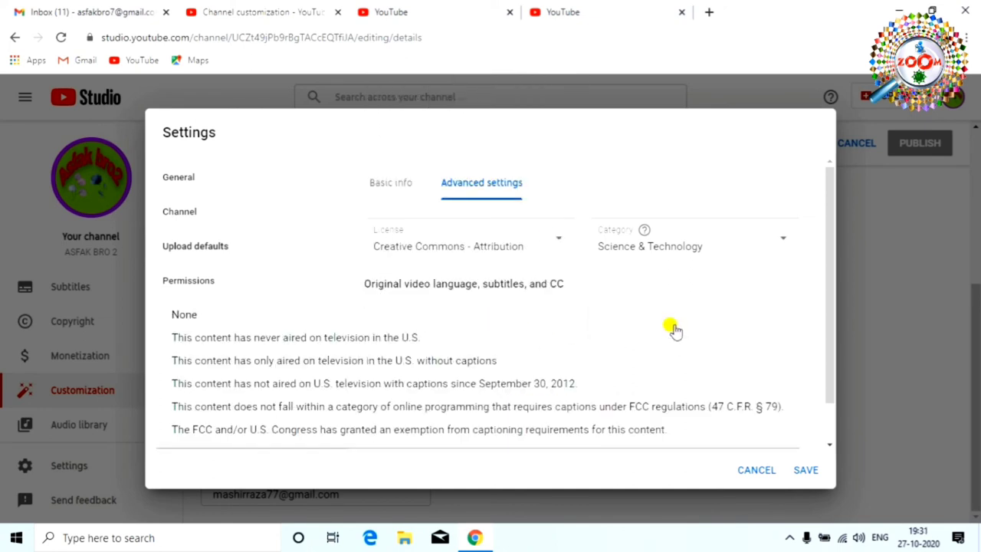
{"action": "left_click", "coordinate": [671, 321]}
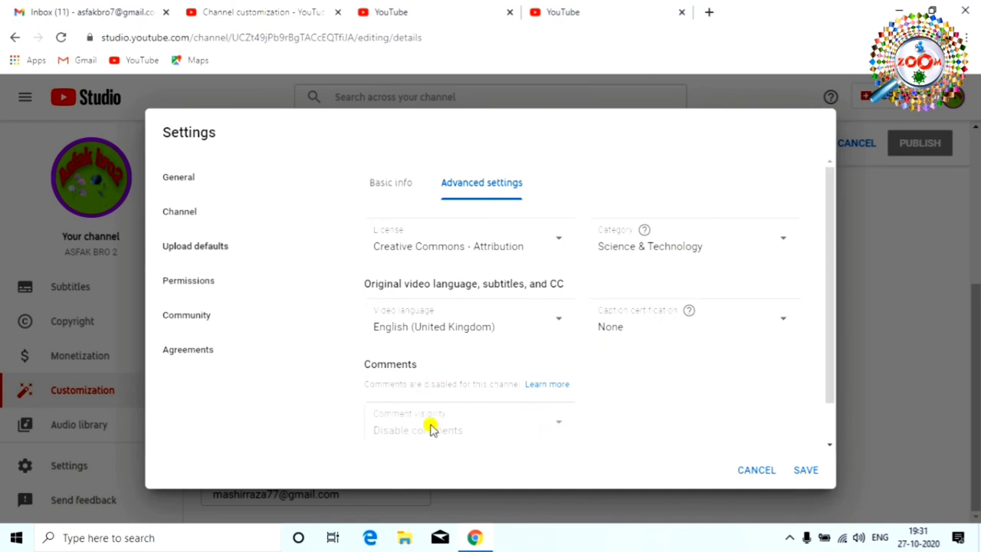
{"action": "left_click", "coordinate": [806, 470]}
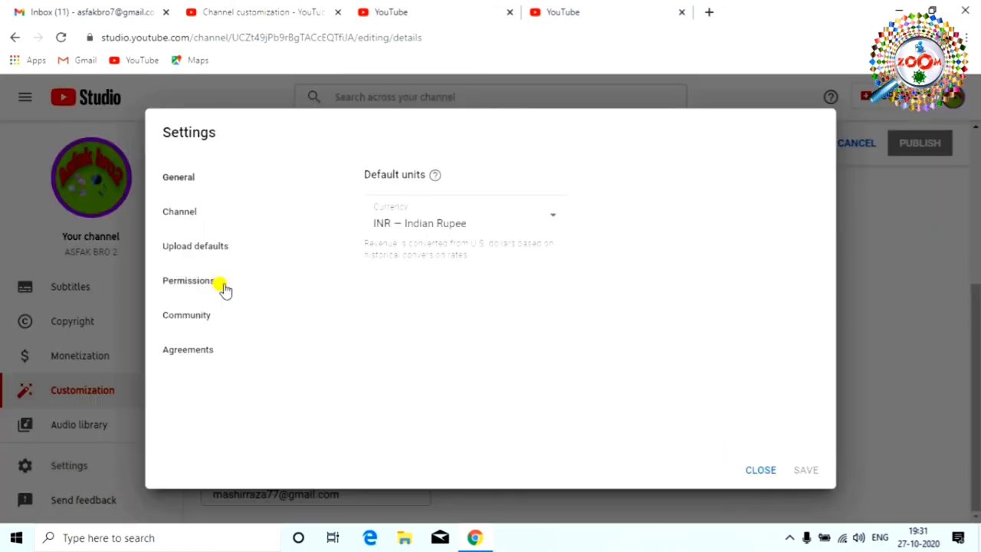
Step: Open the channel permissions, start an invitation, and examine the access roles from Manager to Viewer (limited)
{"action": "left_click", "coordinate": [225, 288]}
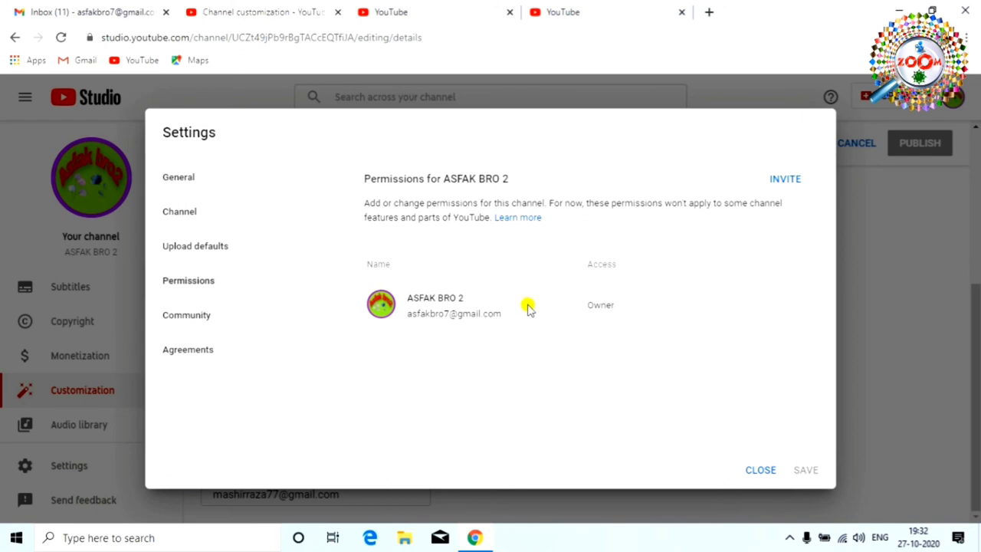
{"action": "mouse_move", "coordinate": [606, 309]}
{"action": "left_click", "coordinate": [780, 184]}
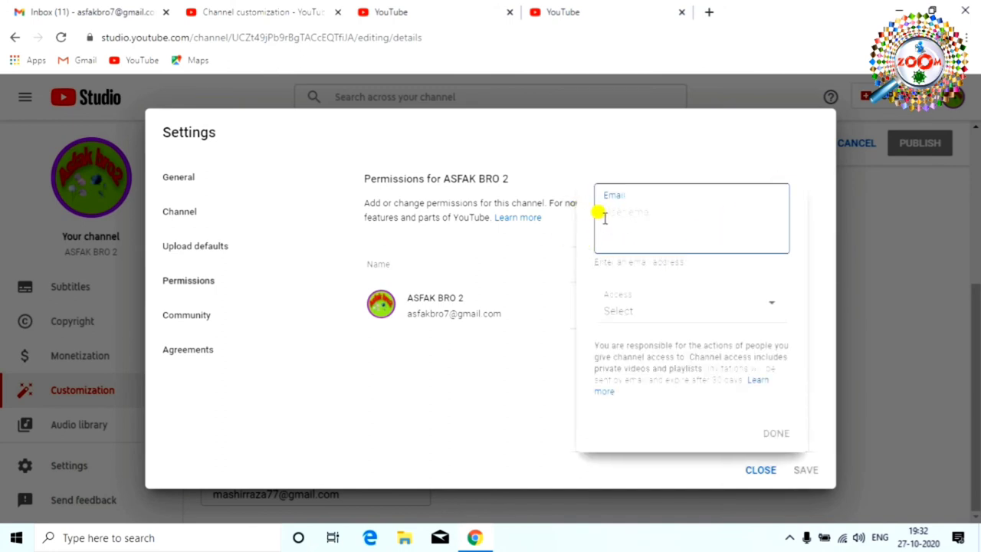
{"action": "left_click", "coordinate": [771, 307]}
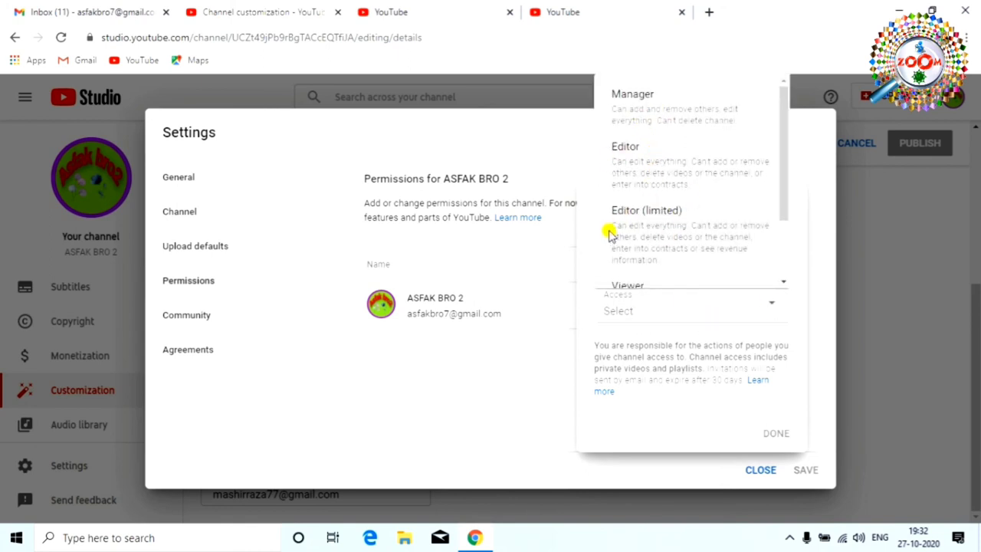
{"action": "scroll", "coordinate": [689, 244], "scroll_direction": "down", "scroll_amount": 1}
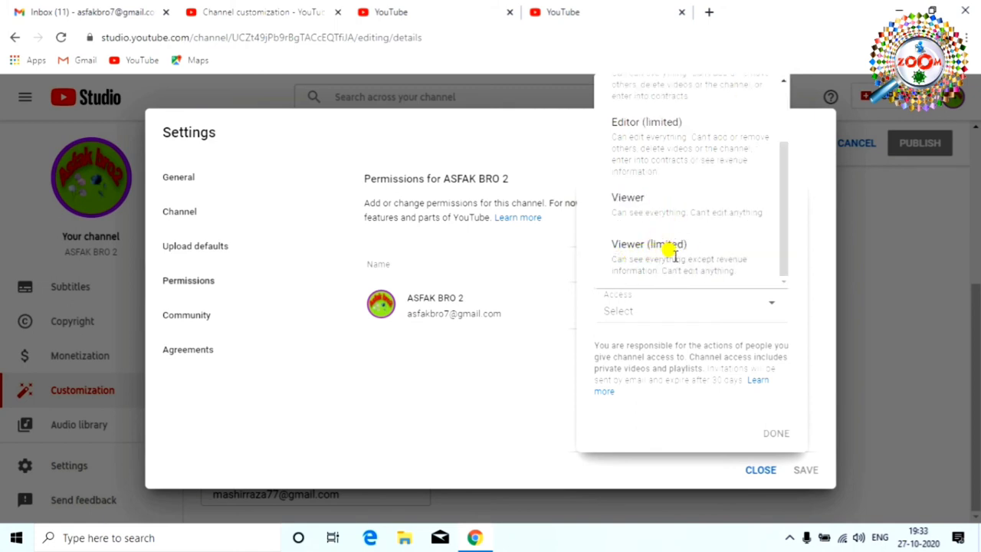
{"action": "scroll", "coordinate": [686, 242], "scroll_direction": "up", "scroll_amount": 1}
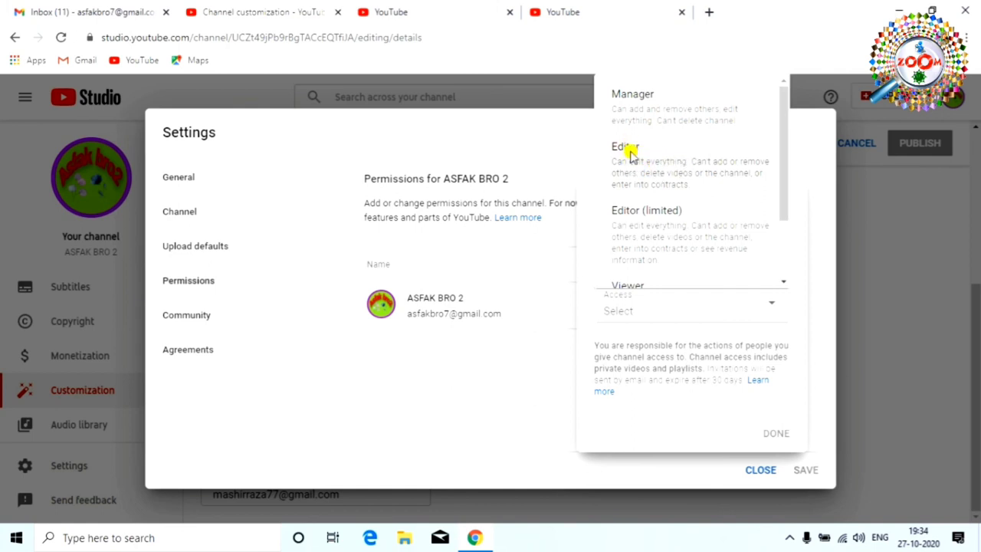
{"action": "scroll", "coordinate": [709, 224], "scroll_direction": "down", "scroll_amount": 2}
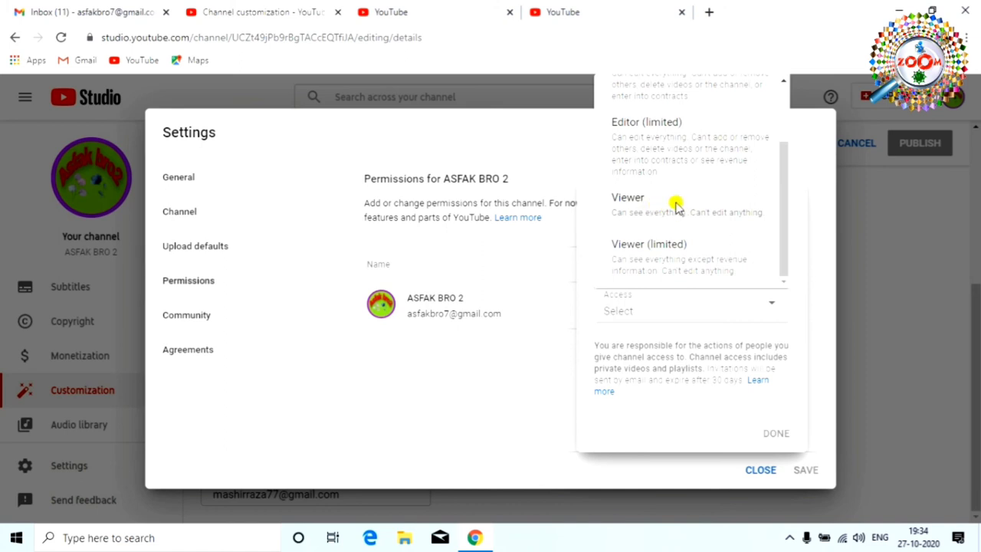
{"action": "scroll", "coordinate": [676, 205], "scroll_direction": "up", "scroll_amount": 2}
{"action": "scroll", "coordinate": [676, 206], "scroll_direction": "down", "scroll_amount": 2}
{"action": "scroll", "coordinate": [678, 200], "scroll_direction": "up", "scroll_amount": 2}
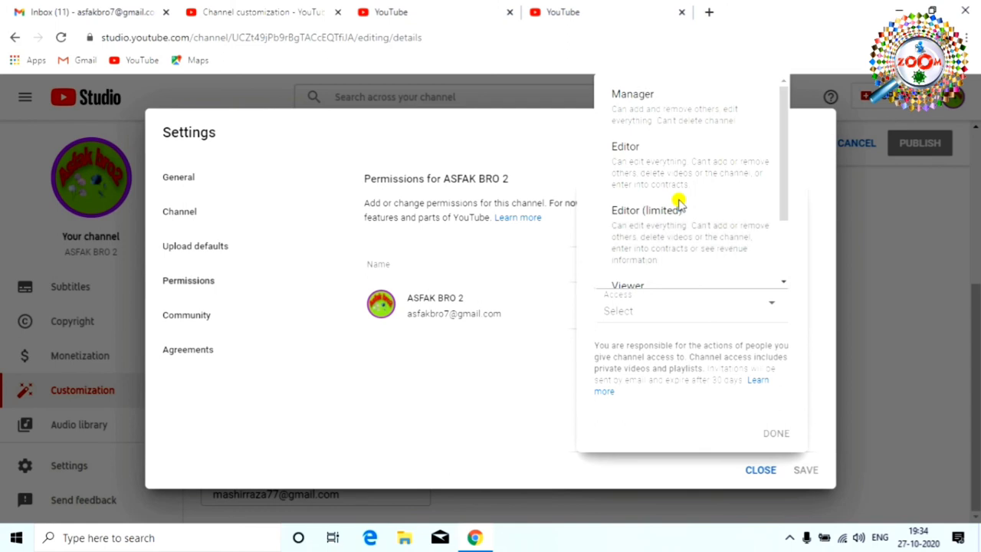
{"action": "scroll", "coordinate": [679, 200], "scroll_direction": "down", "scroll_amount": 2}
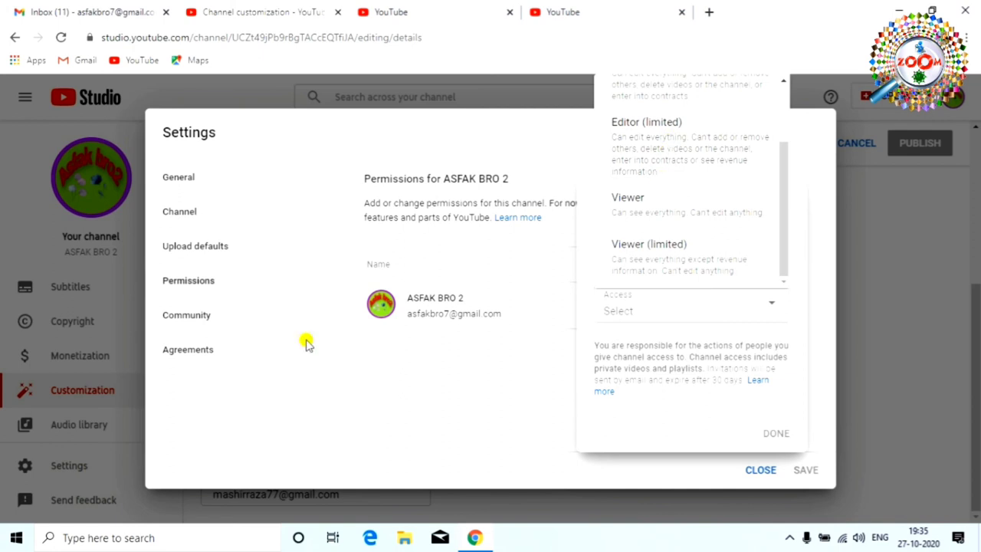
Step: Open the community settings and examine the automated filters for moderators, approved users, hidden users and blocked words
{"action": "left_click", "coordinate": [212, 319]}
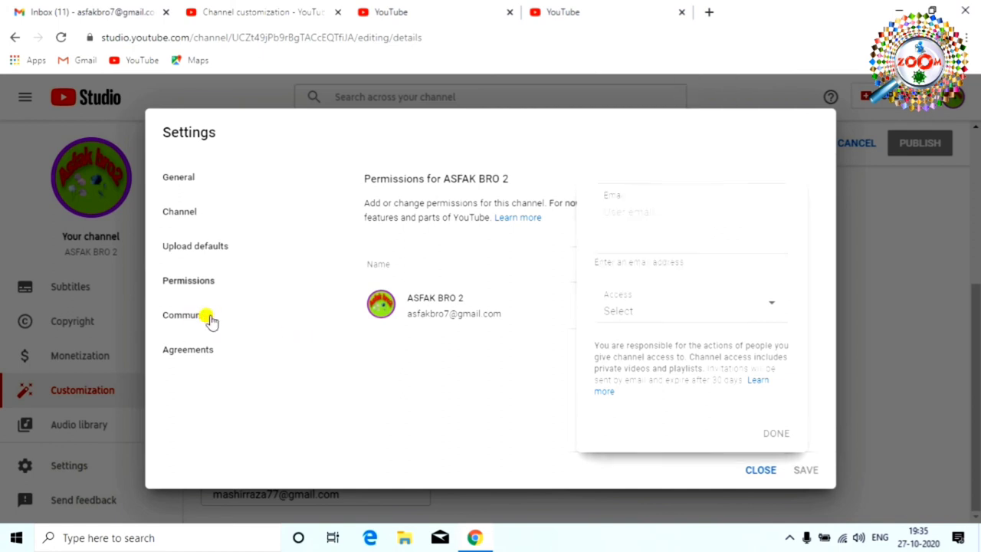
{"action": "left_click", "coordinate": [260, 315]}
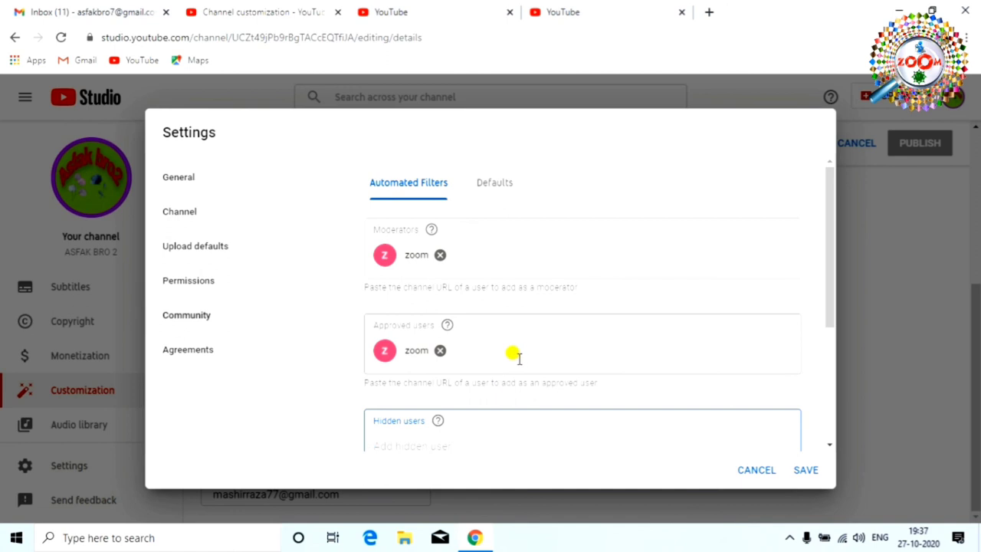
{"action": "scroll", "coordinate": [513, 354], "scroll_direction": "down", "scroll_amount": 2}
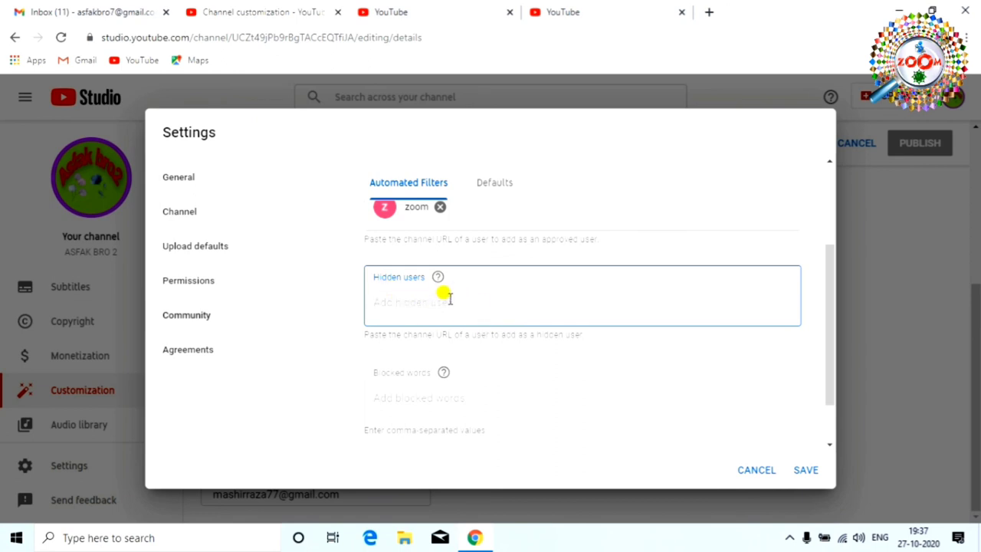
{"action": "scroll", "coordinate": [455, 244], "scroll_direction": "down", "scroll_amount": 1}
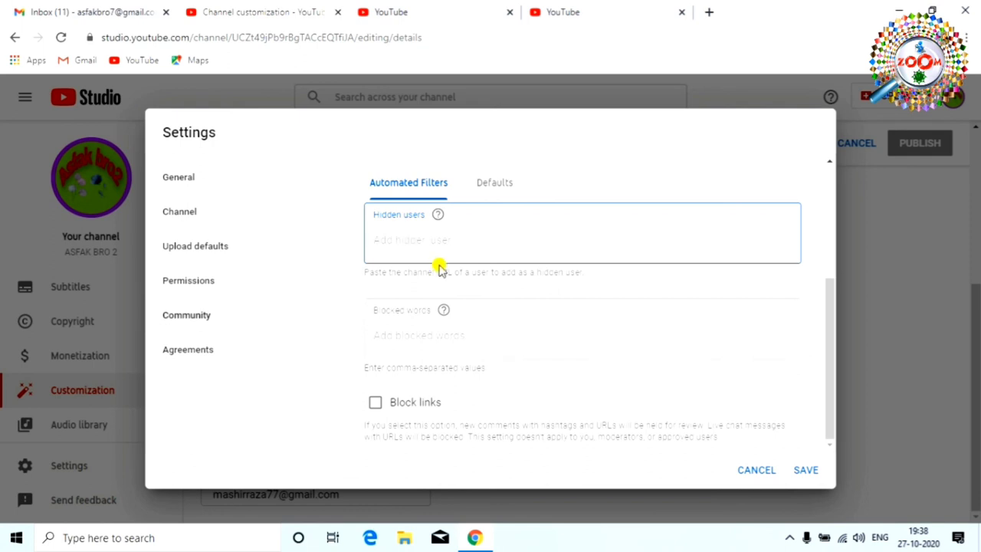
{"action": "scroll", "coordinate": [449, 263], "scroll_direction": "up", "scroll_amount": 2}
{"action": "scroll", "coordinate": [416, 258], "scroll_direction": "down", "scroll_amount": 2}
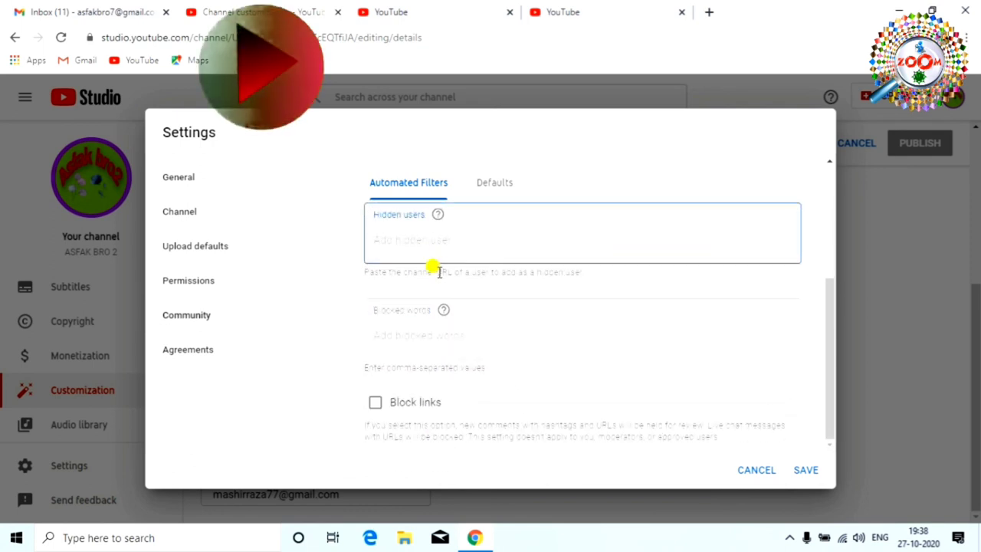
{"action": "scroll", "coordinate": [438, 273], "scroll_direction": "up", "scroll_amount": 2}
{"action": "scroll", "coordinate": [433, 299], "scroll_direction": "down", "scroll_amount": 2}
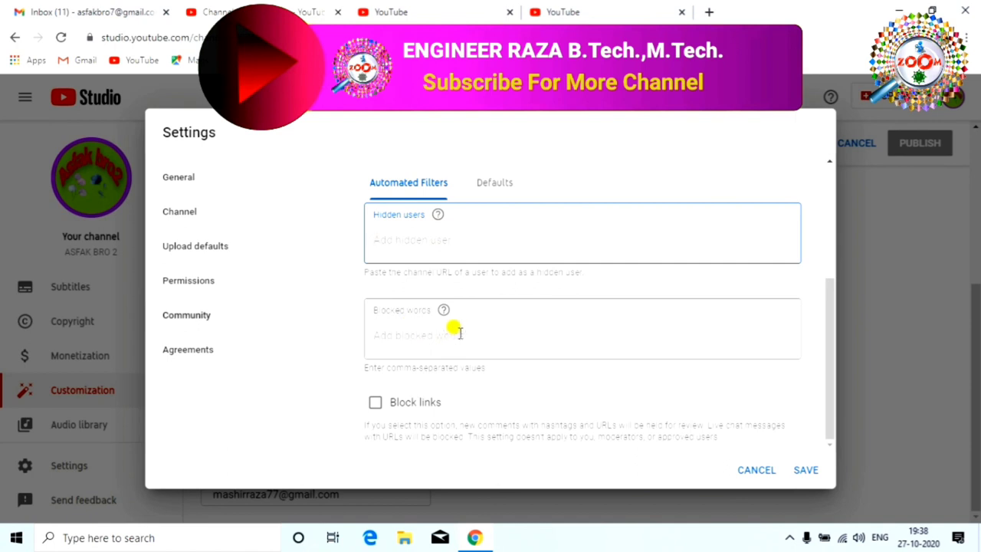
{"action": "scroll", "coordinate": [457, 332], "scroll_direction": "up", "scroll_amount": 2}
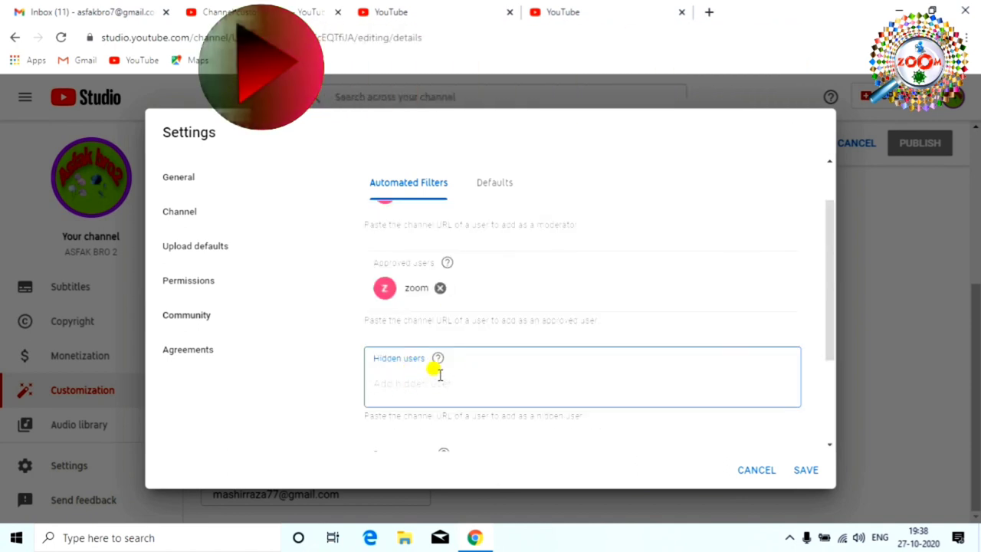
{"action": "scroll", "coordinate": [460, 381], "scroll_direction": "down", "scroll_amount": 3}
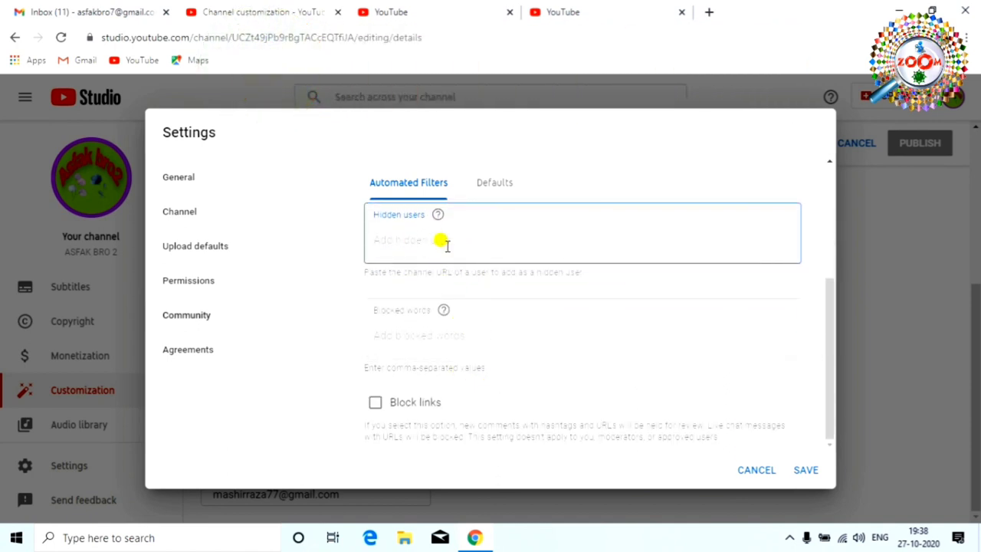
{"action": "scroll", "coordinate": [455, 268], "scroll_direction": "up", "scroll_amount": 3}
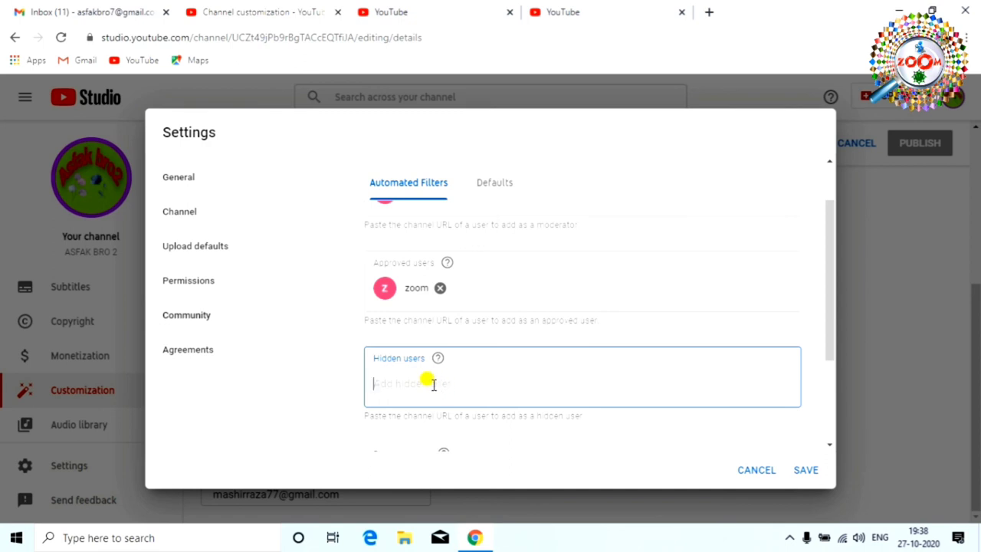
{"action": "key", "text": "Tab"}
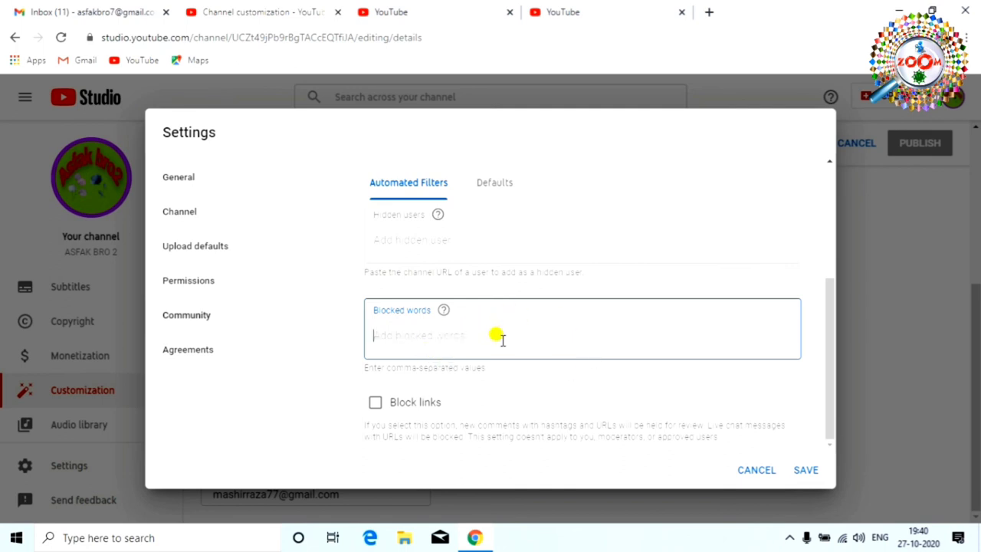
Step: Enable Block links in the automated filters and review the filter list from moderators through blocked words
{"action": "left_click", "coordinate": [374, 404]}
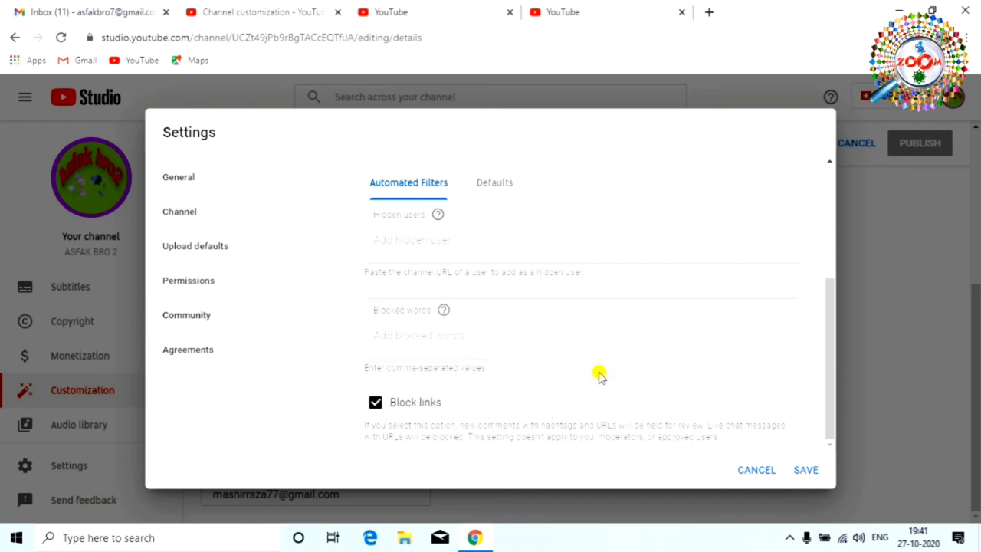
{"action": "scroll", "coordinate": [594, 360], "scroll_direction": "up", "scroll_amount": 3}
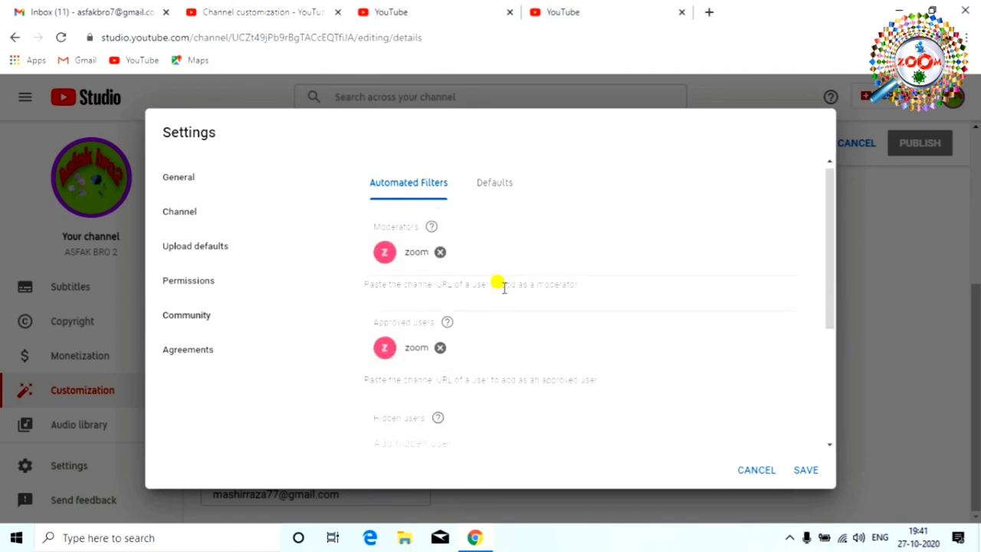
{"action": "scroll", "coordinate": [609, 294], "scroll_direction": "down", "scroll_amount": 3}
{"action": "scroll", "coordinate": [584, 310], "scroll_direction": "up", "scroll_amount": 2}
{"action": "scroll", "coordinate": [586, 314], "scroll_direction": "up", "scroll_amount": 2}
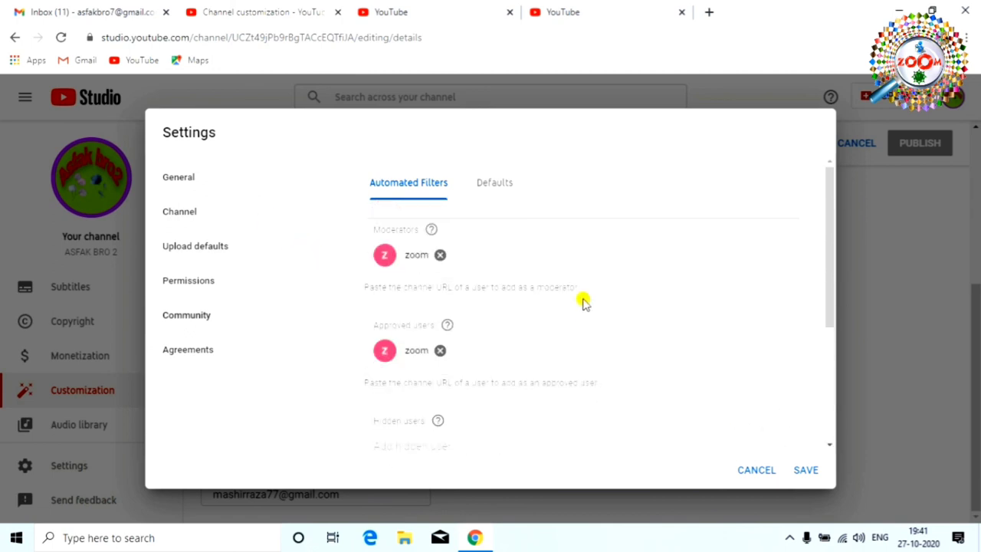
{"action": "scroll", "coordinate": [582, 302], "scroll_direction": "down", "scroll_amount": 4}
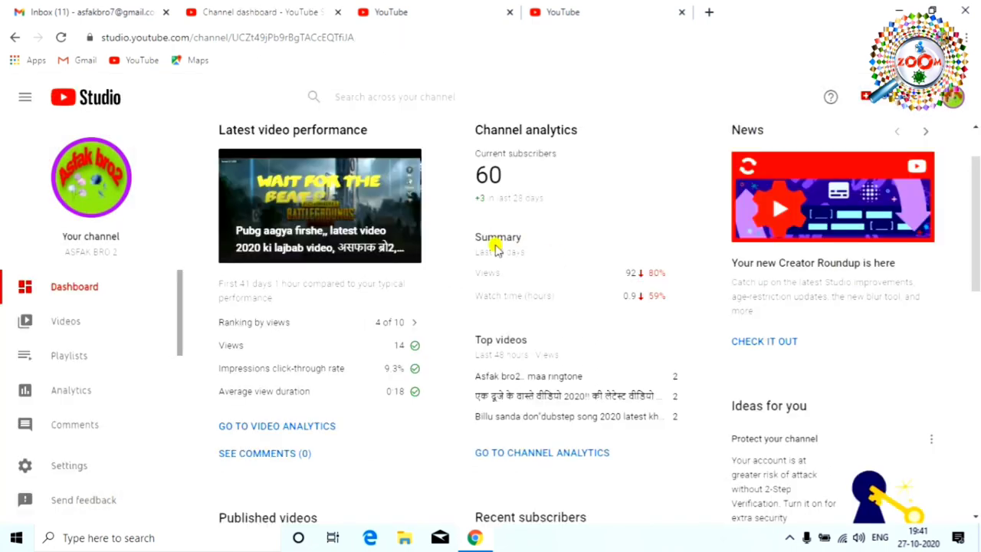